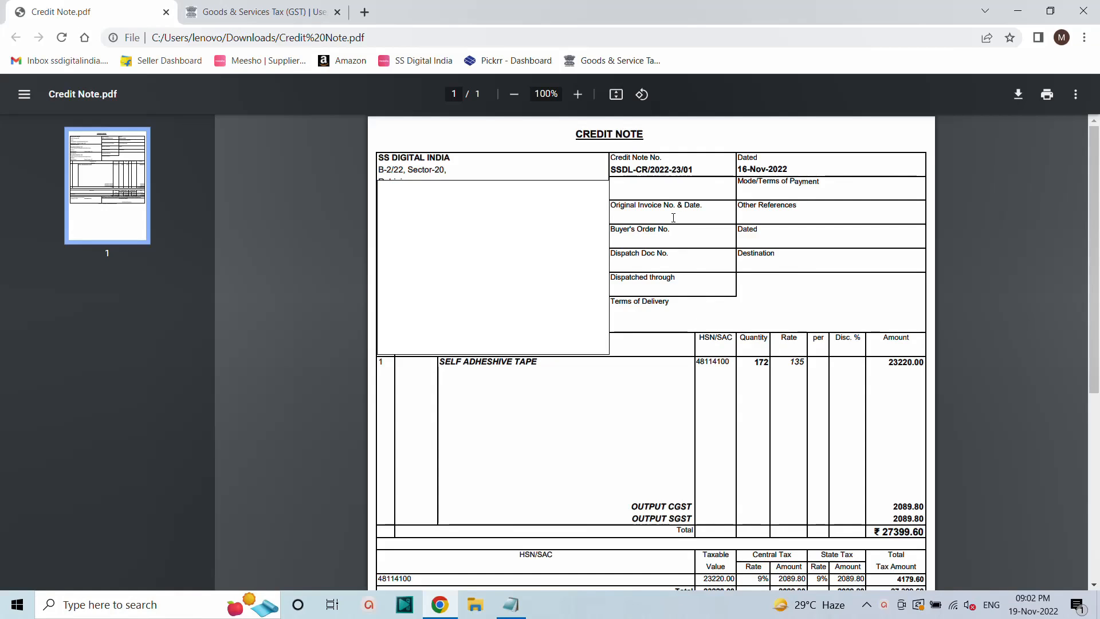
Step: Review the credit note's number, date, total and taxable amount in Credit Note.pdf
left_click_drag(612, 167, 695, 167)
left_click_drag(738, 169, 792, 159)
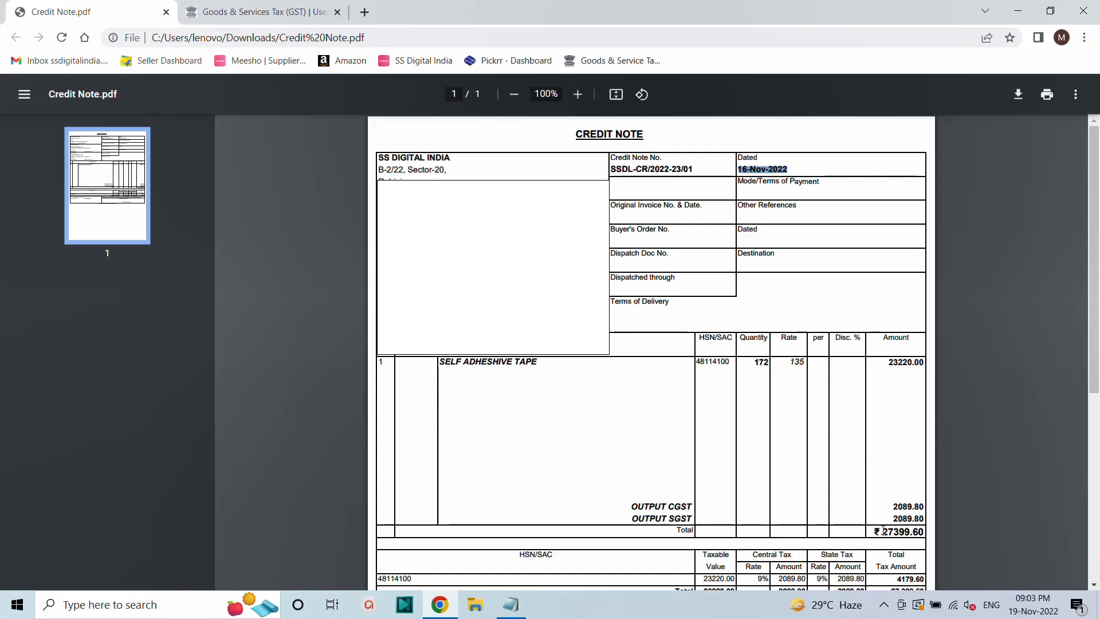
left_click_drag(874, 532, 925, 531)
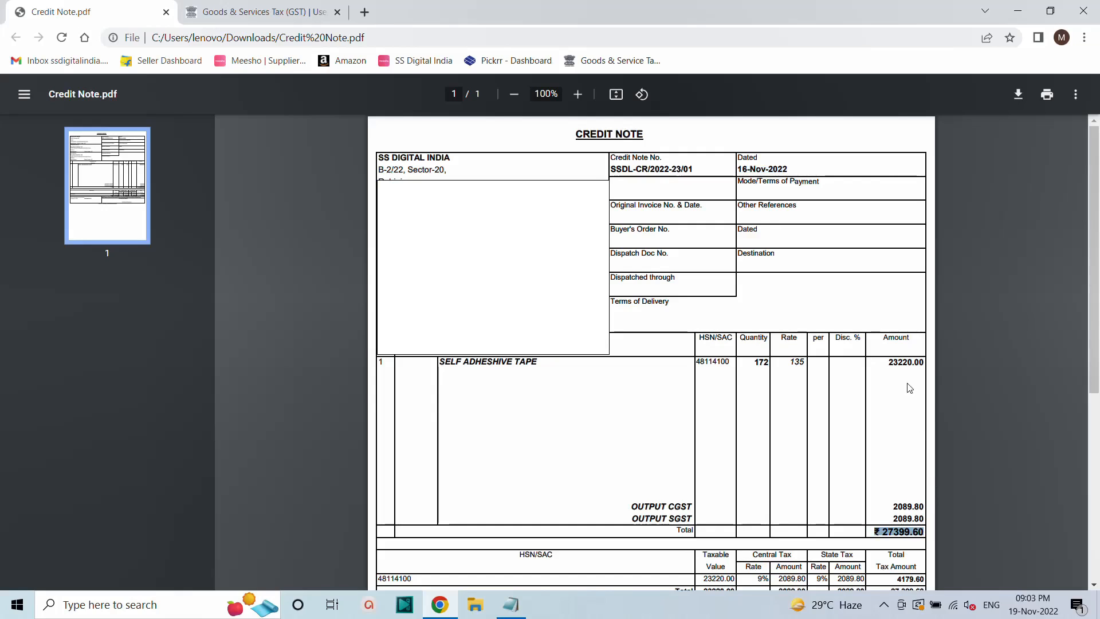
left_click_drag(885, 365, 922, 368)
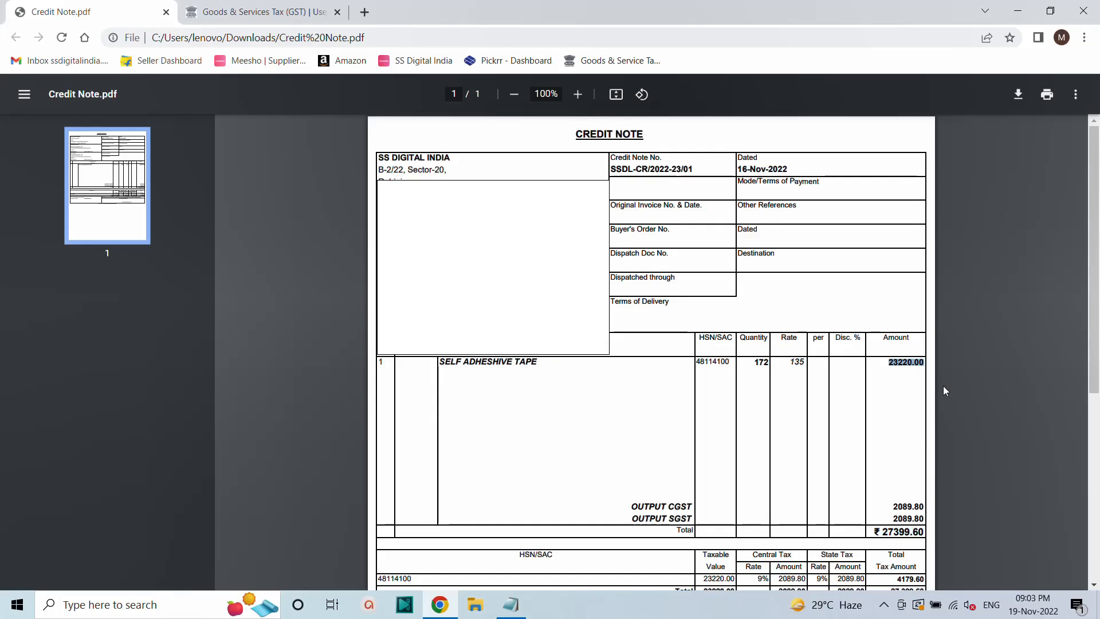
left_click(928, 386)
Step: Open File Returns on the GST portal and search the returns for 2022-23, Quarter 3 (Oct - Dec), November
left_click(272, 13)
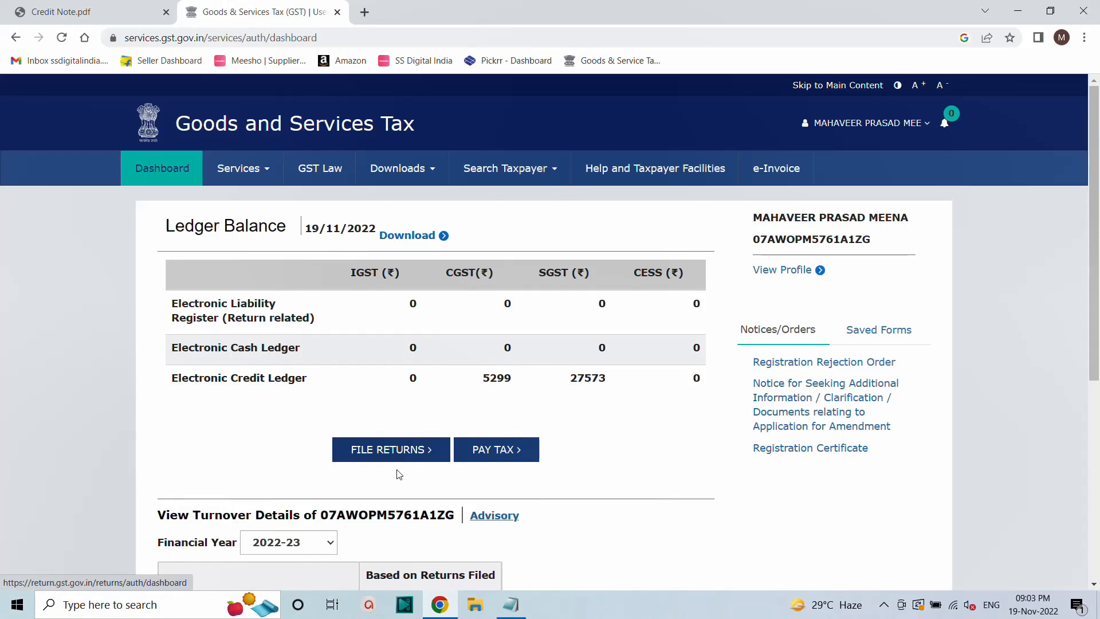
left_click(383, 452)
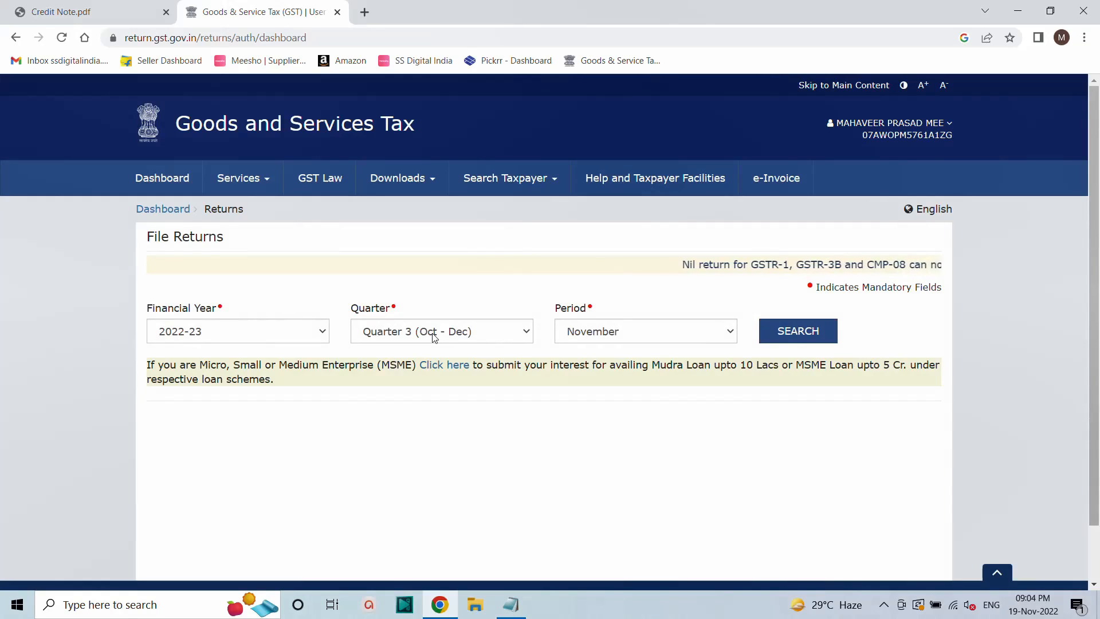
left_click(434, 337)
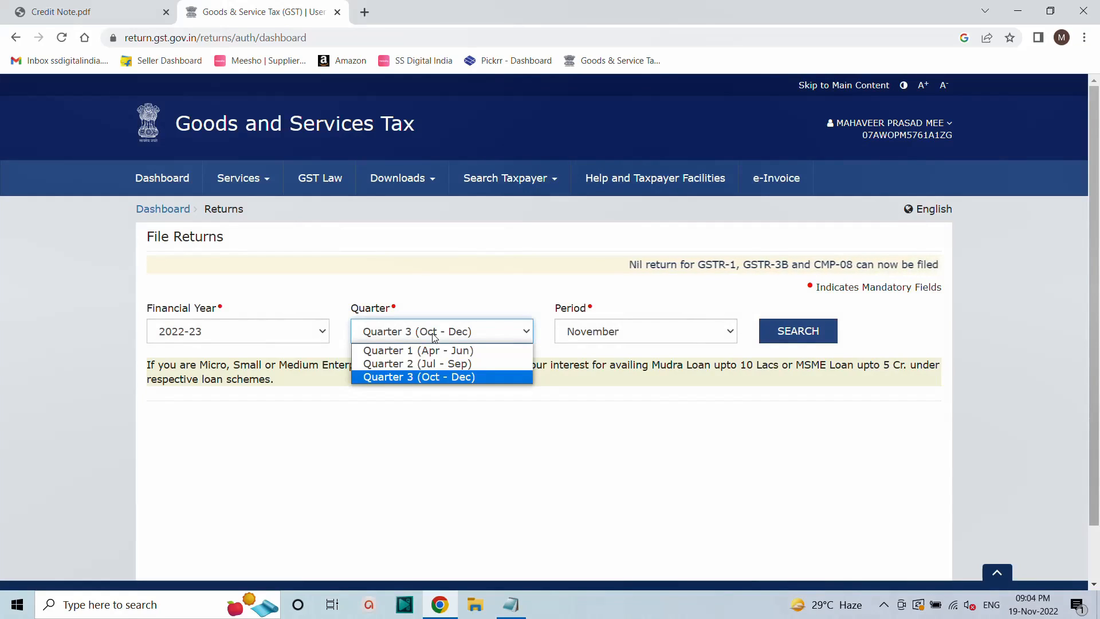
left_click(483, 376)
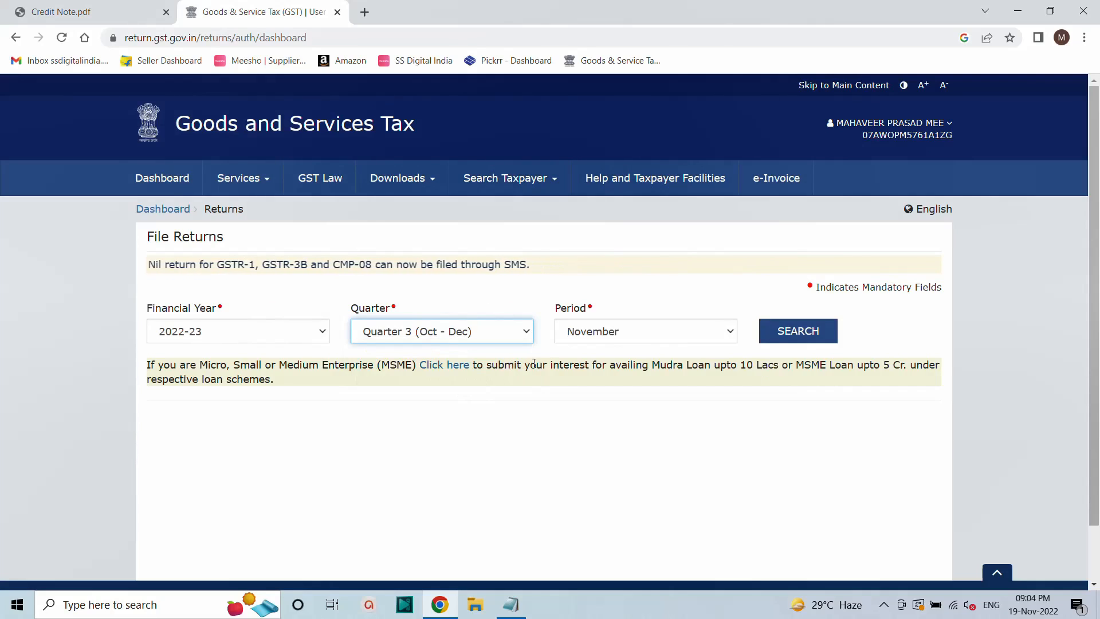
left_click(619, 338)
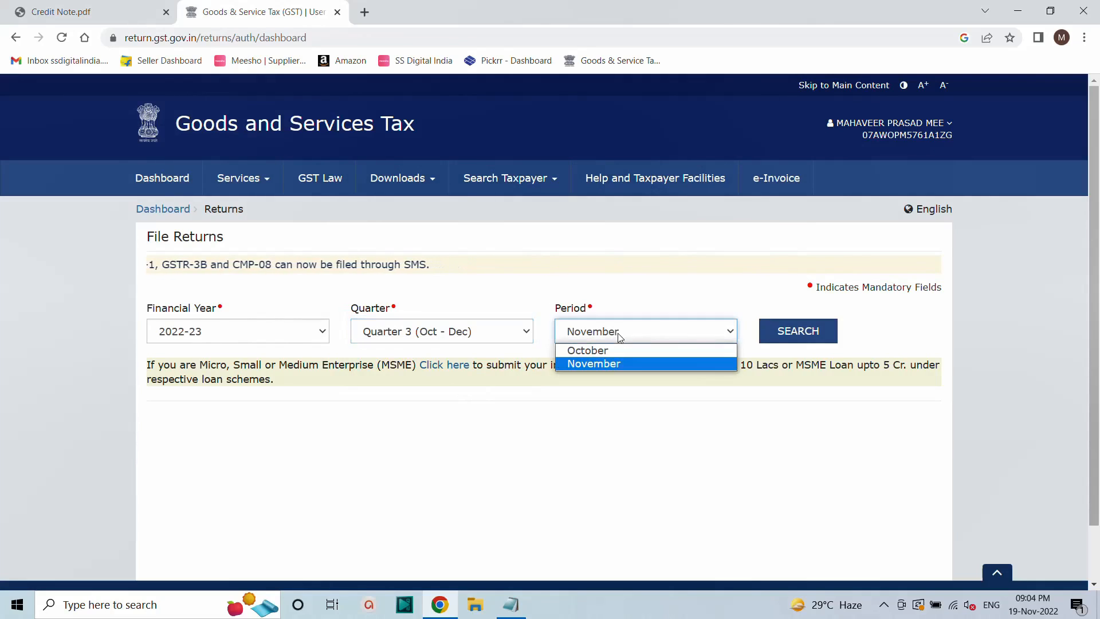
left_click(598, 363)
left_click(794, 341)
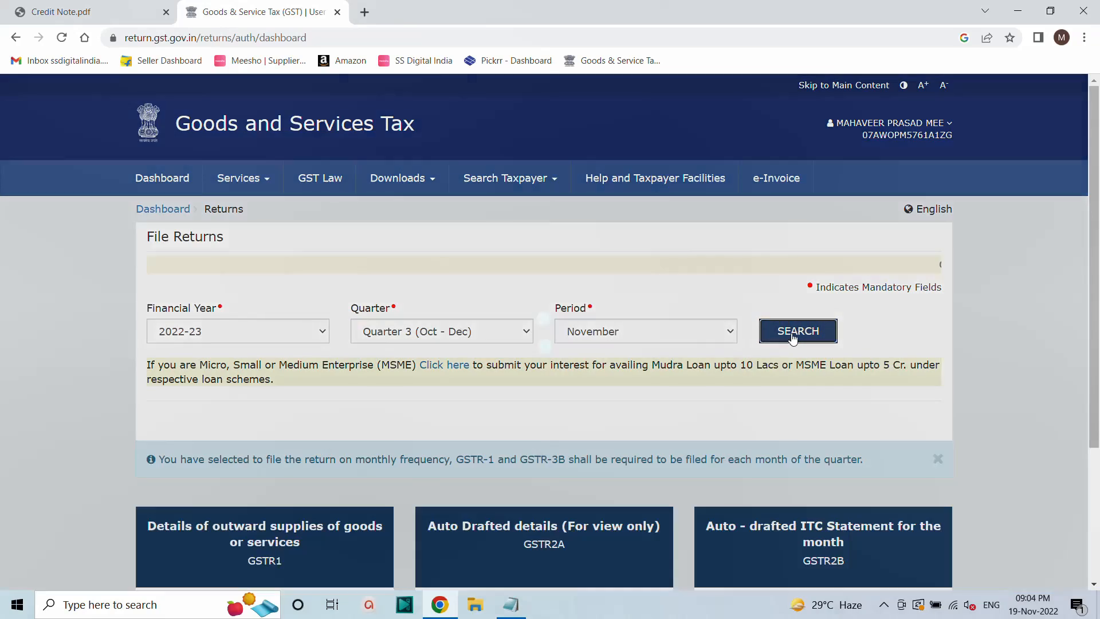
Step: Recheck the credit note PDF and start preparing the GSTR1 return online for November
scroll(710, 345, "down", 3)
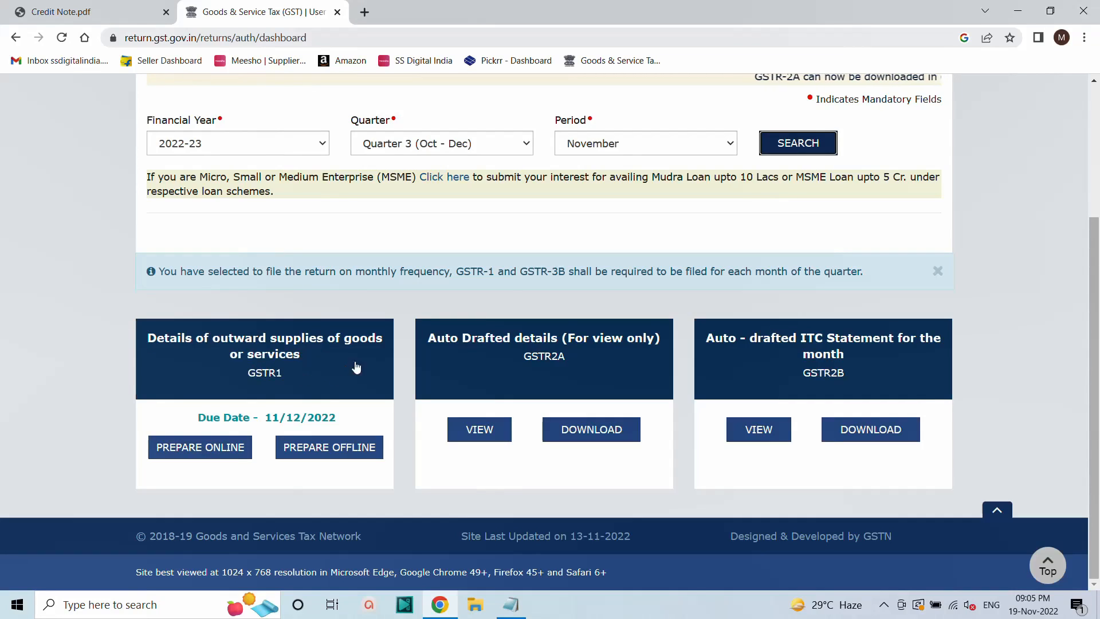
scroll(392, 333, "up", 1)
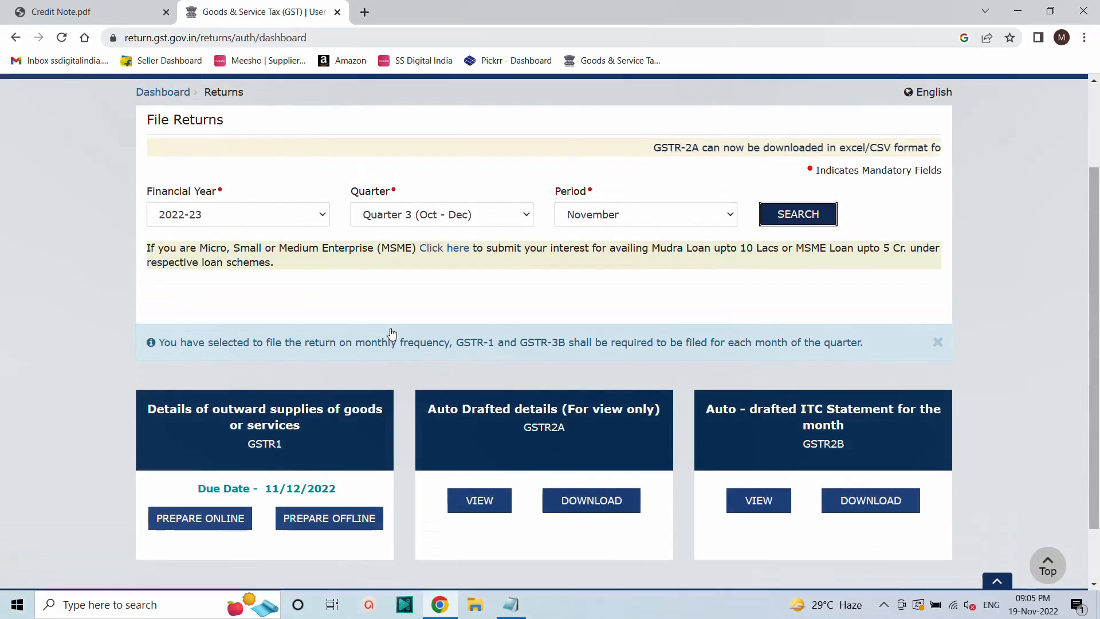
scroll(392, 333, "up", 1)
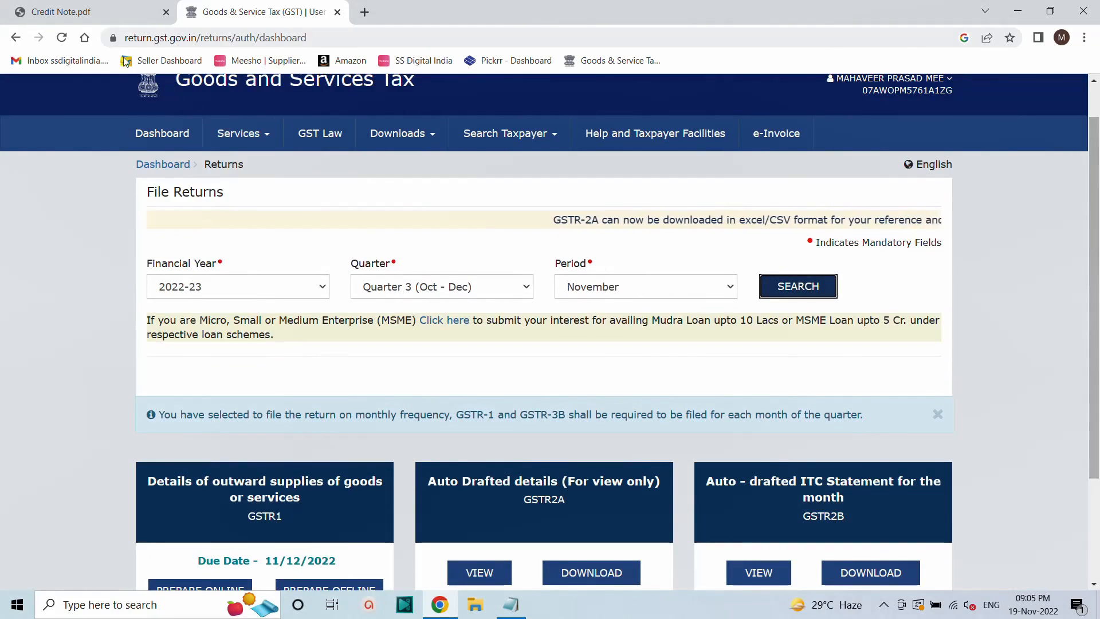
left_click(61, 10)
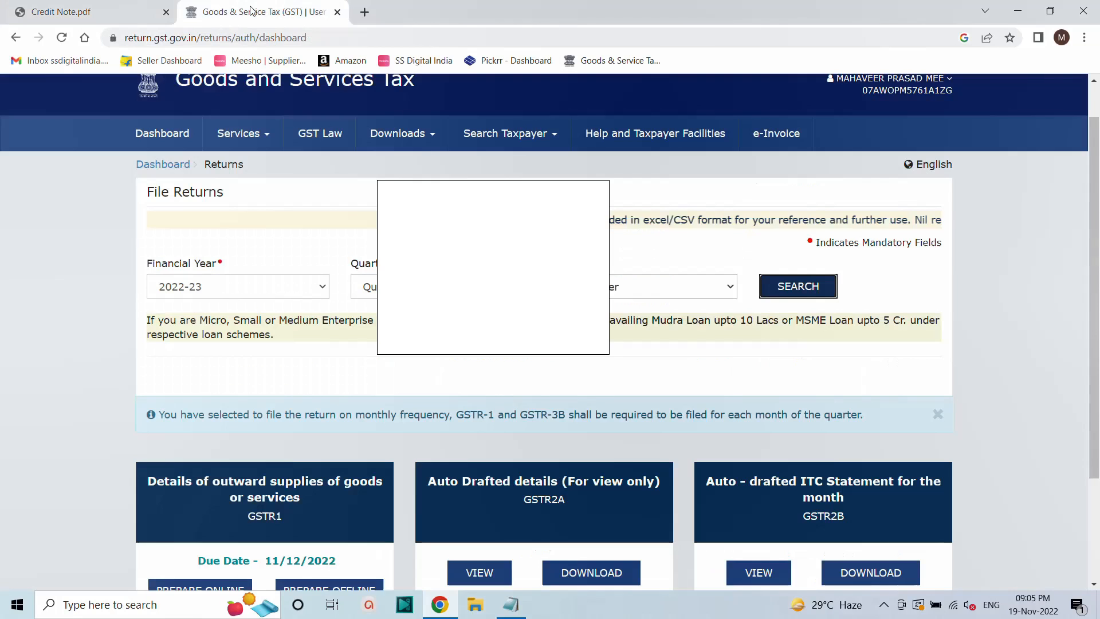
left_click(261, 12)
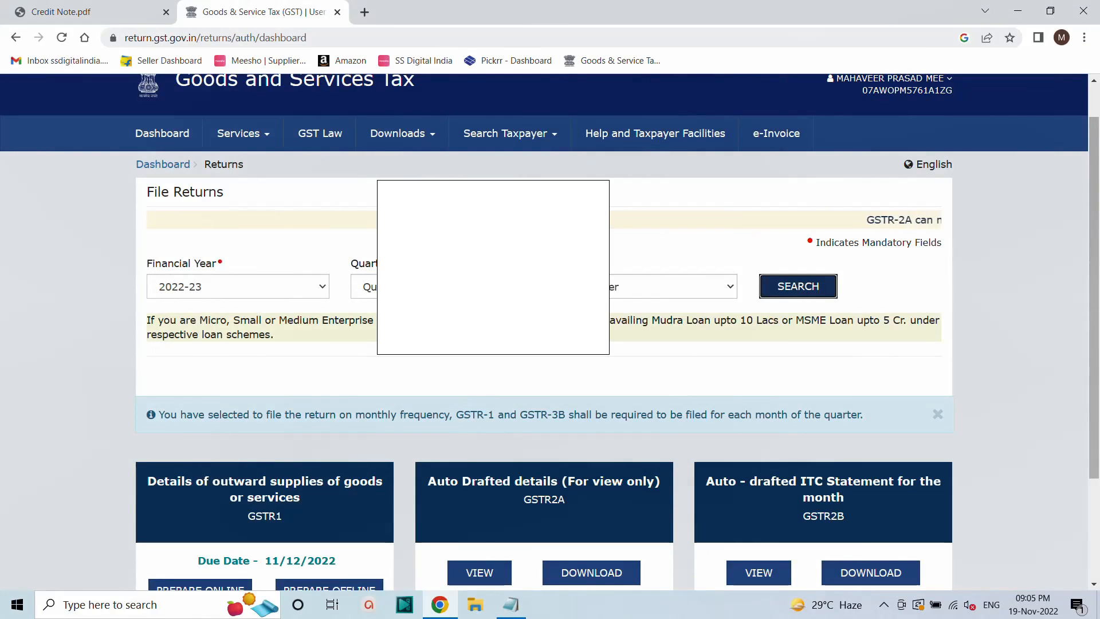
scroll(324, 424, "down", 1)
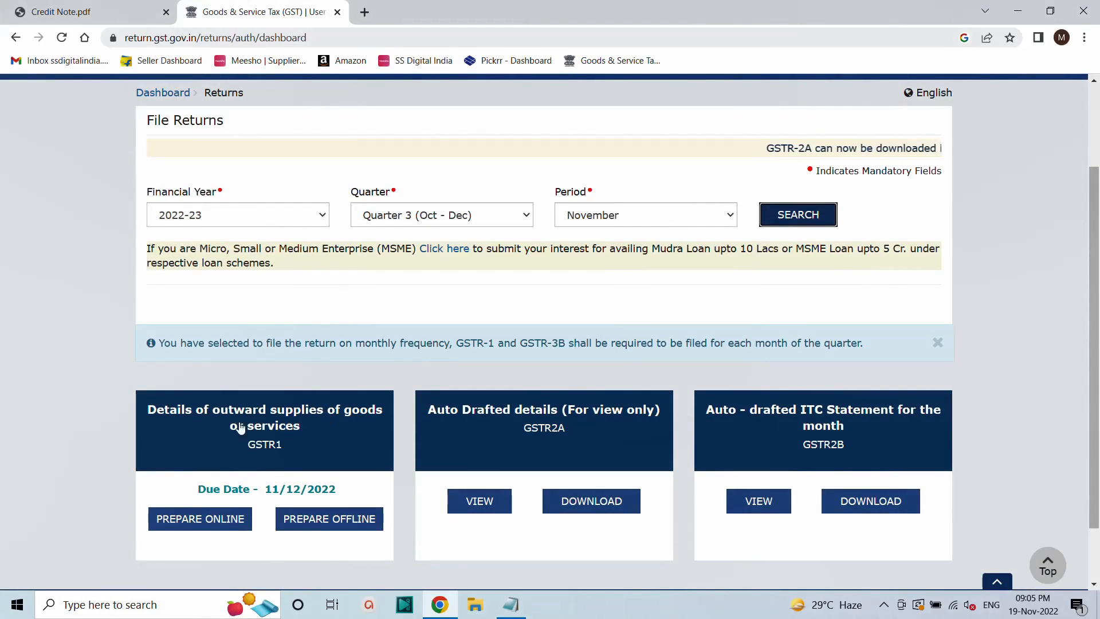
left_click(189, 523)
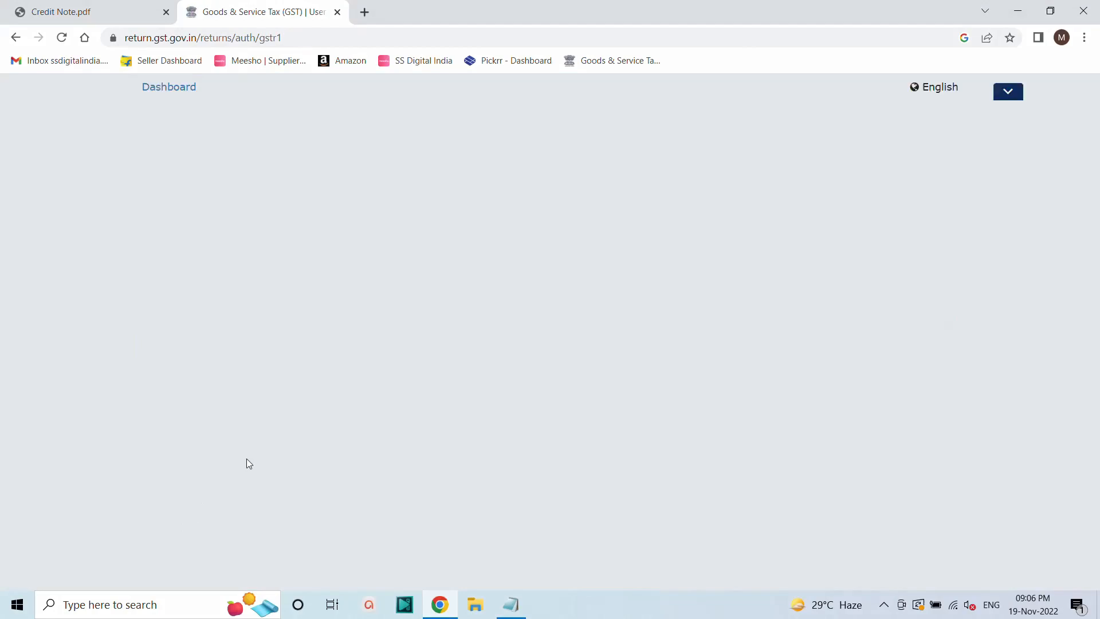
Step: Start a new record in the 9B - Credit / Debit Notes (Registered) section of GSTR-1
scroll(400, 352, "down", 3)
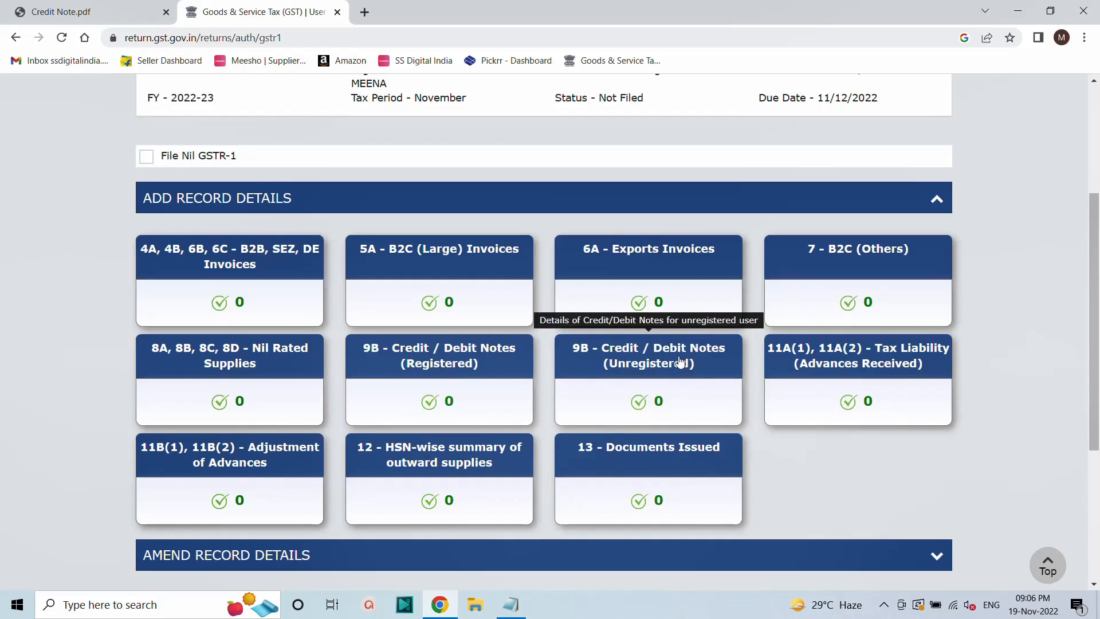
left_click(420, 355)
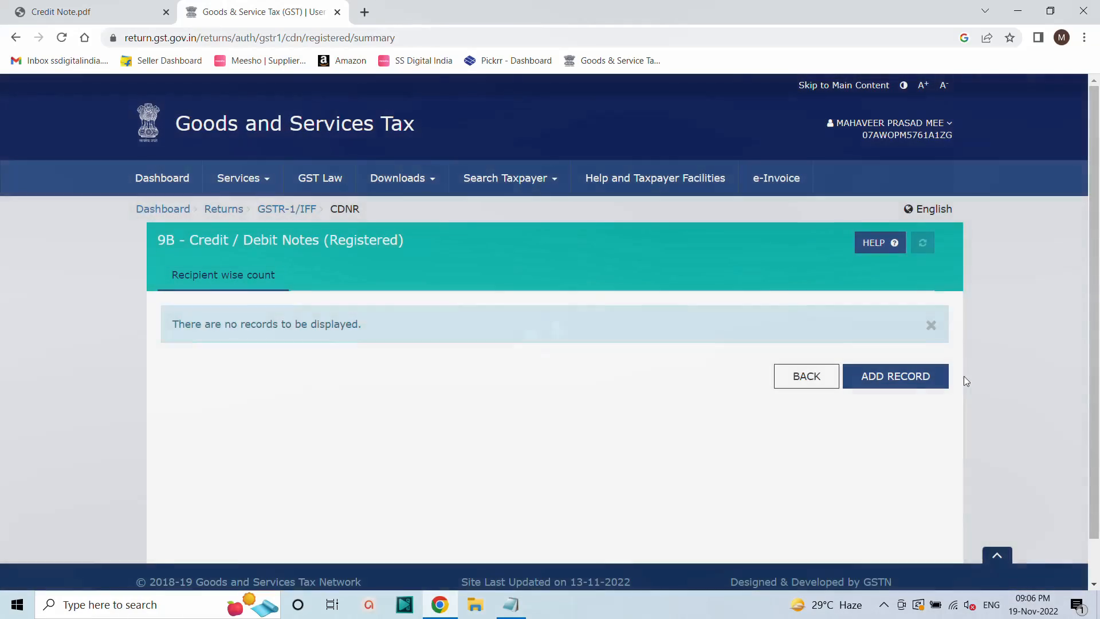
left_click(887, 380)
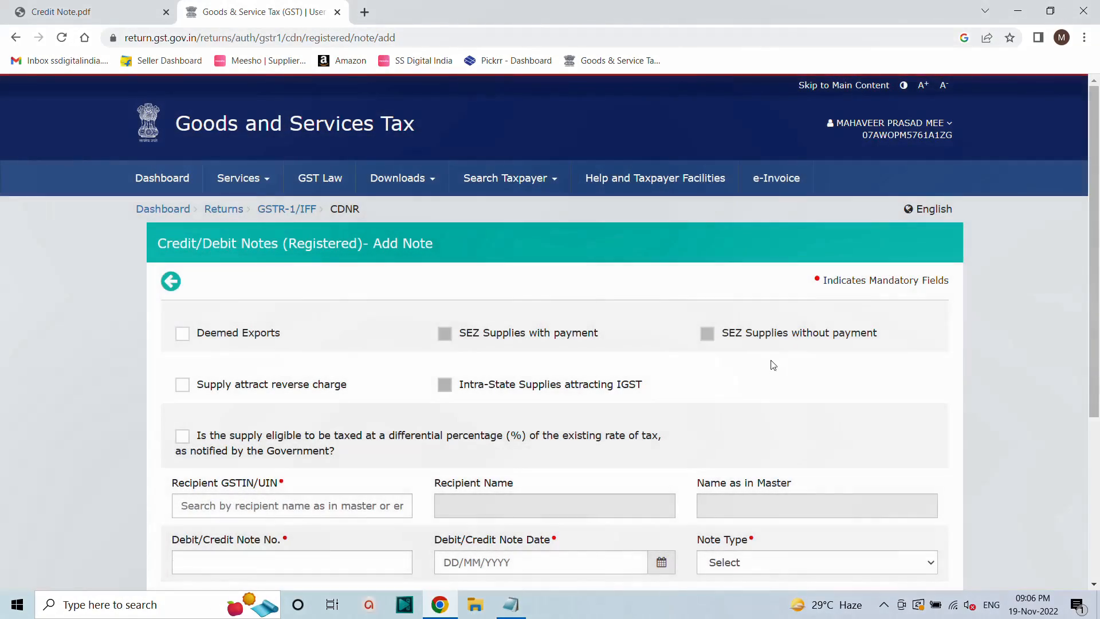
Step: Copy the recipient's GSTIN from the Notepad file into the note form's Recipient GSTIN/UIN field
scroll(724, 356, "down", 2)
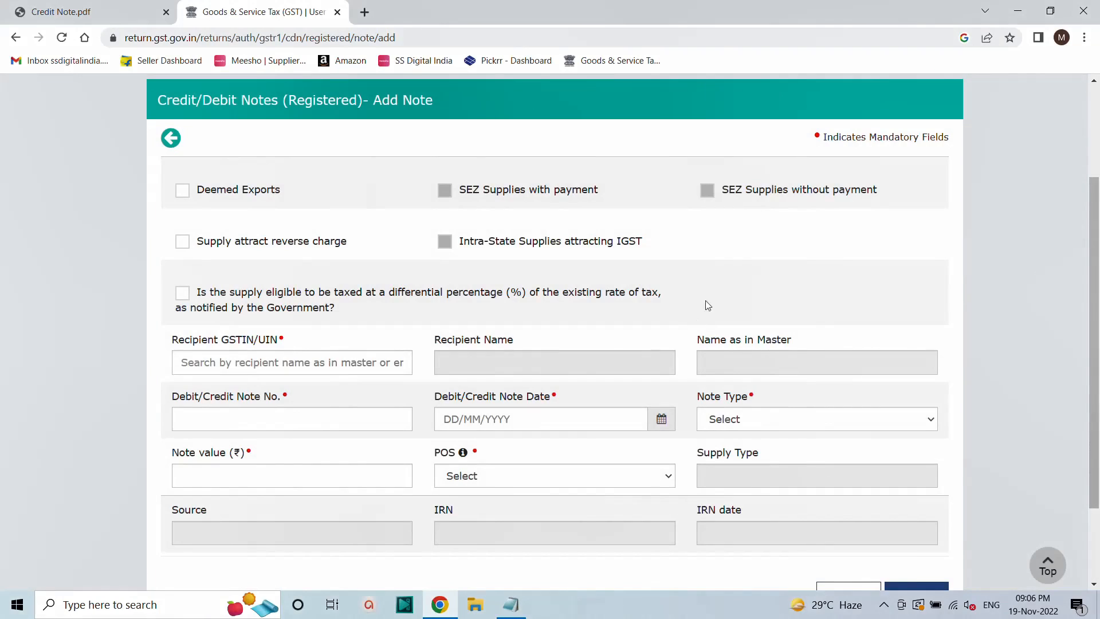
left_click(247, 364)
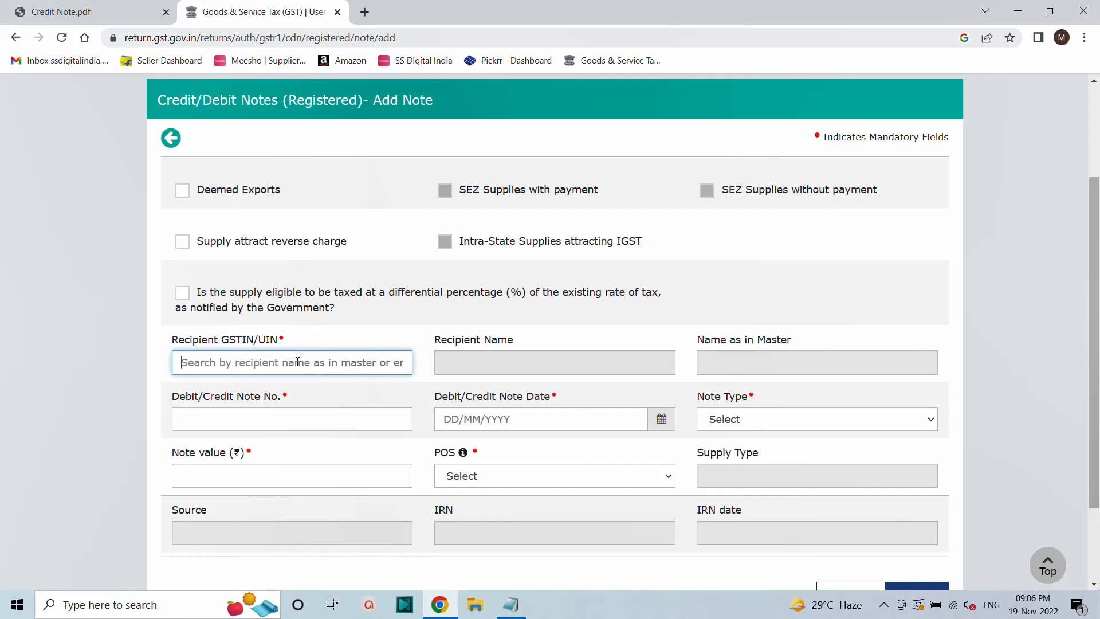
left_click(511, 605)
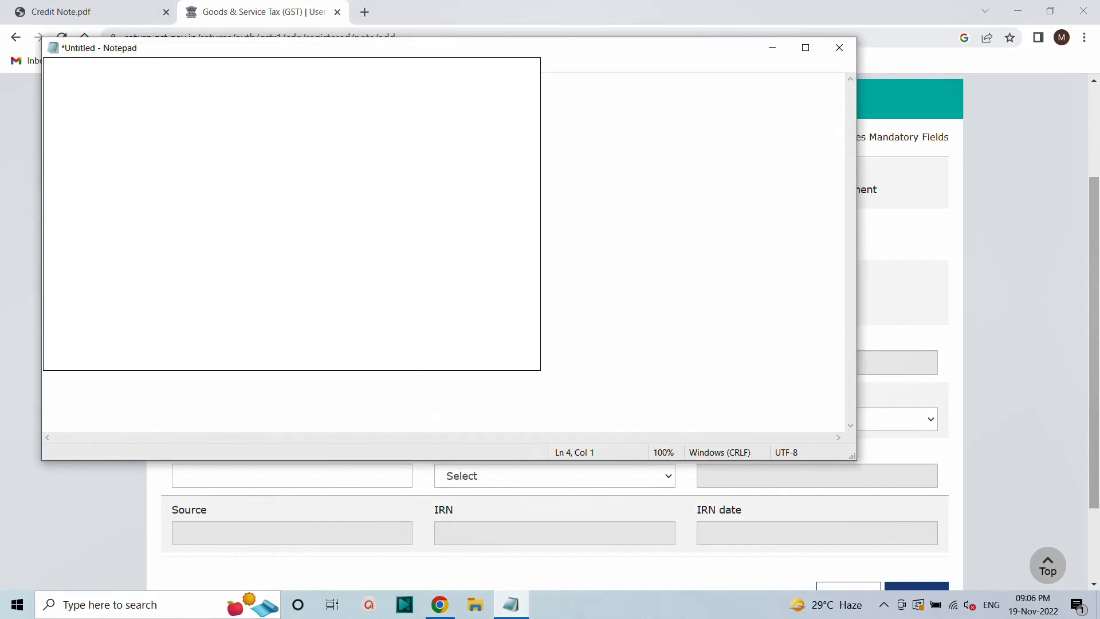
left_click(207, 115)
left_click(234, 12)
right_click(222, 361)
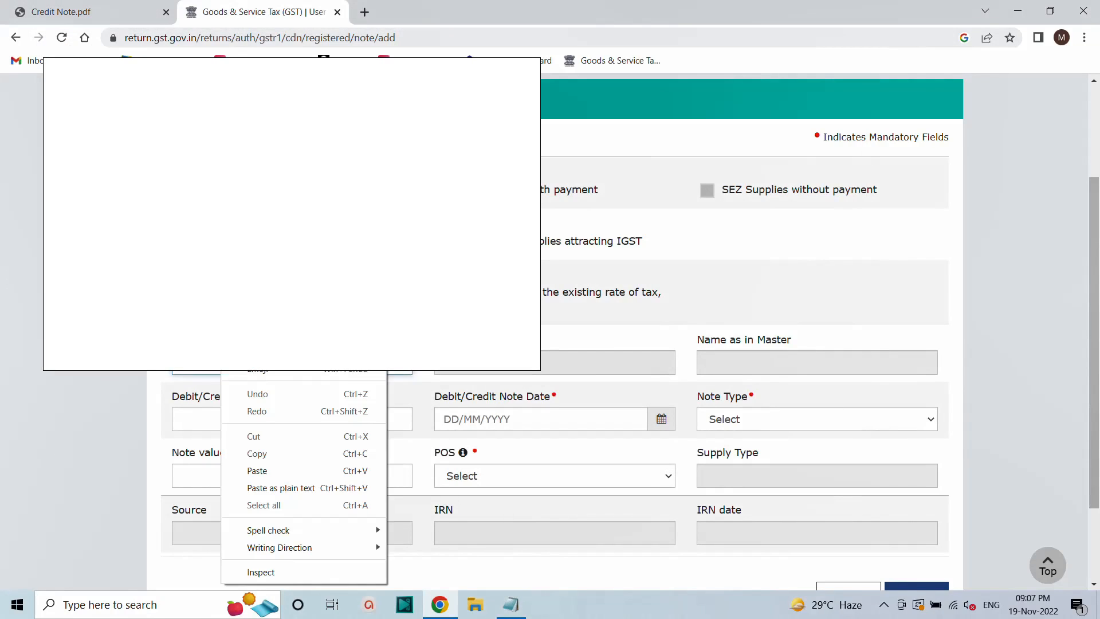
left_click(275, 471)
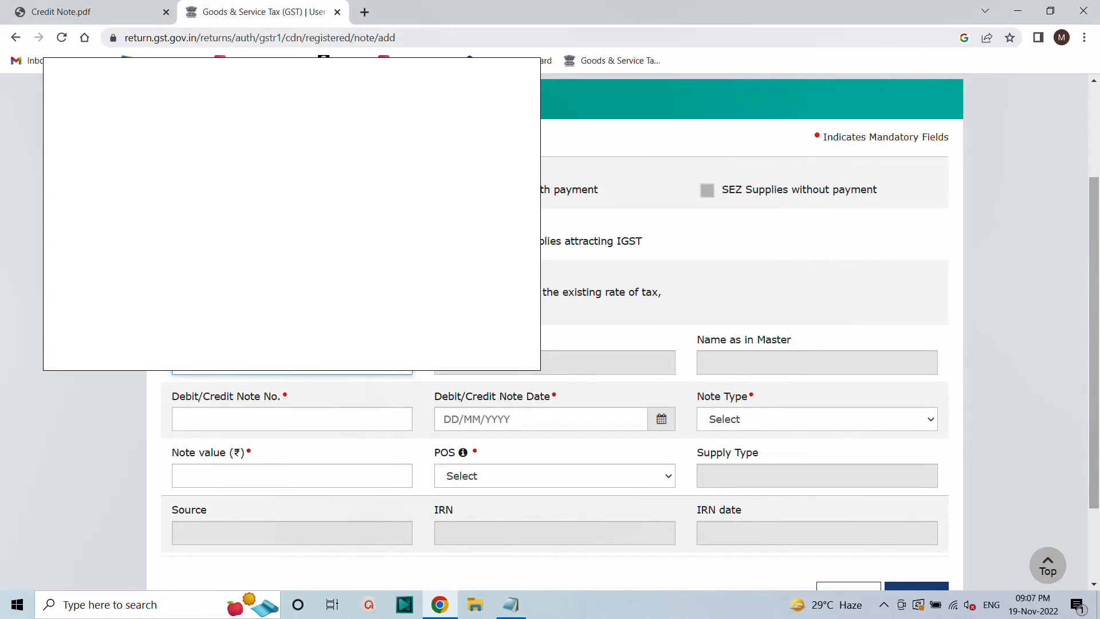
Step: Correct the recipient's GSTIN/UIN in the form so the recipient's details are retrieved
left_click(450, 344)
left_click(250, 416)
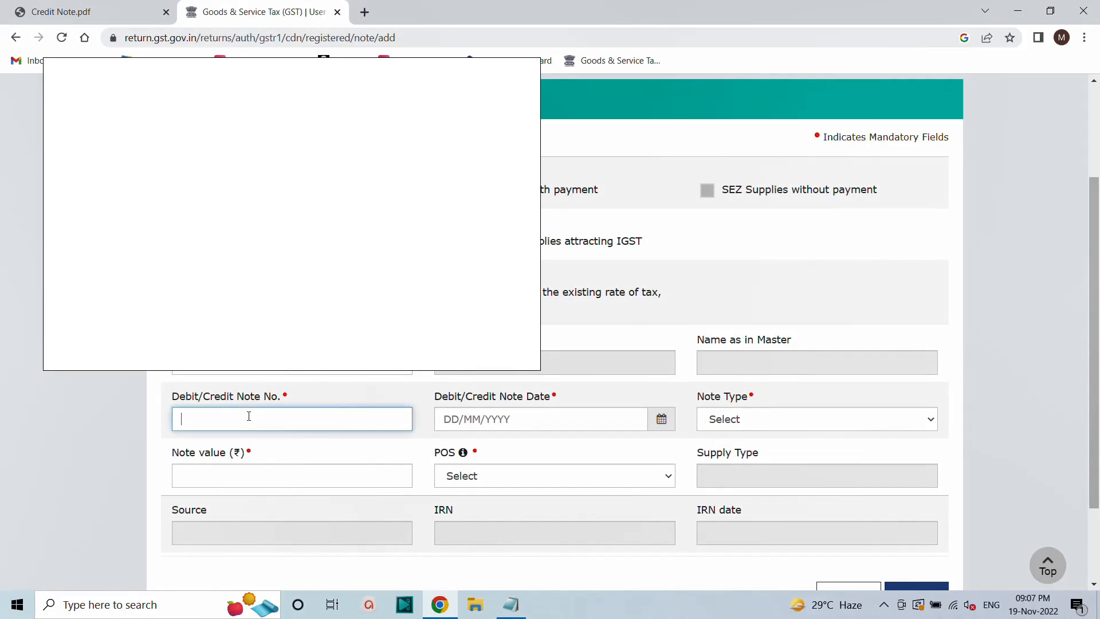
left_click(313, 371)
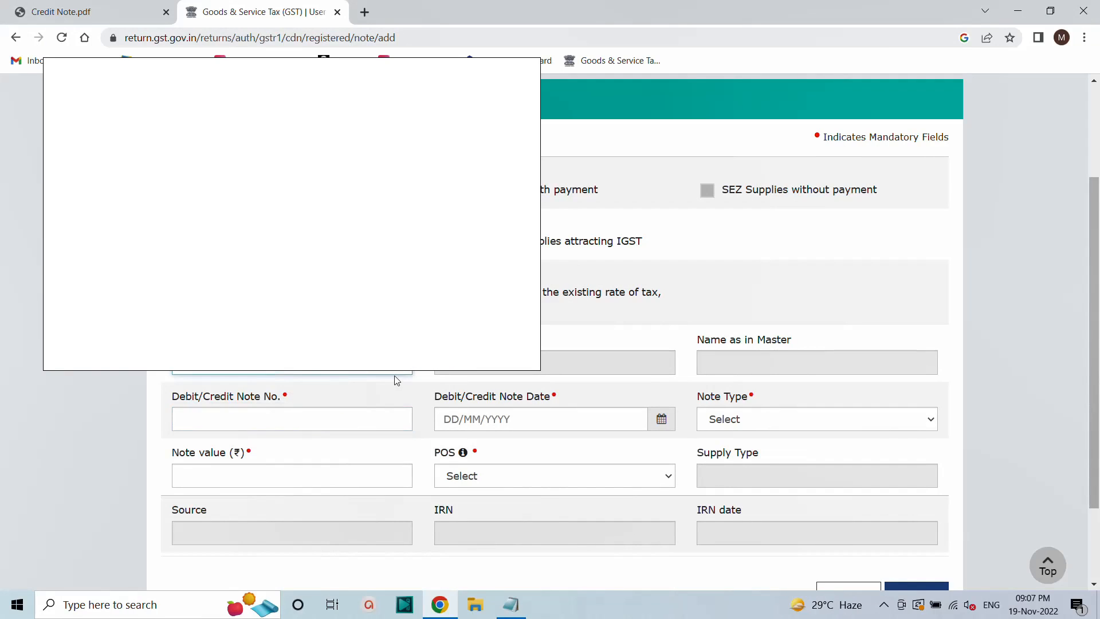
type("2")
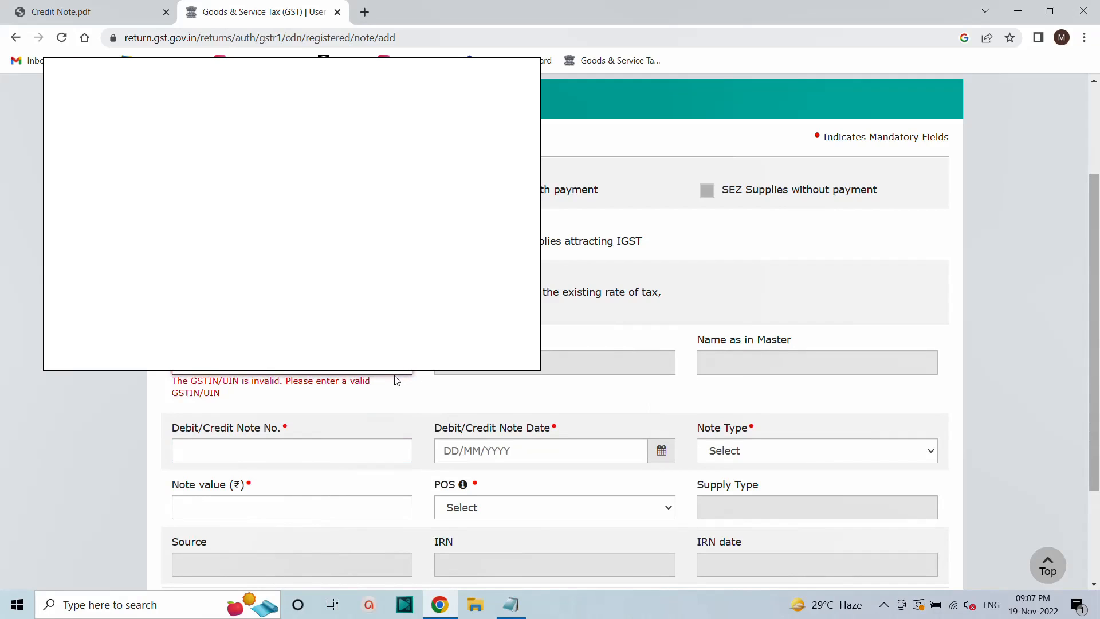
type("1")
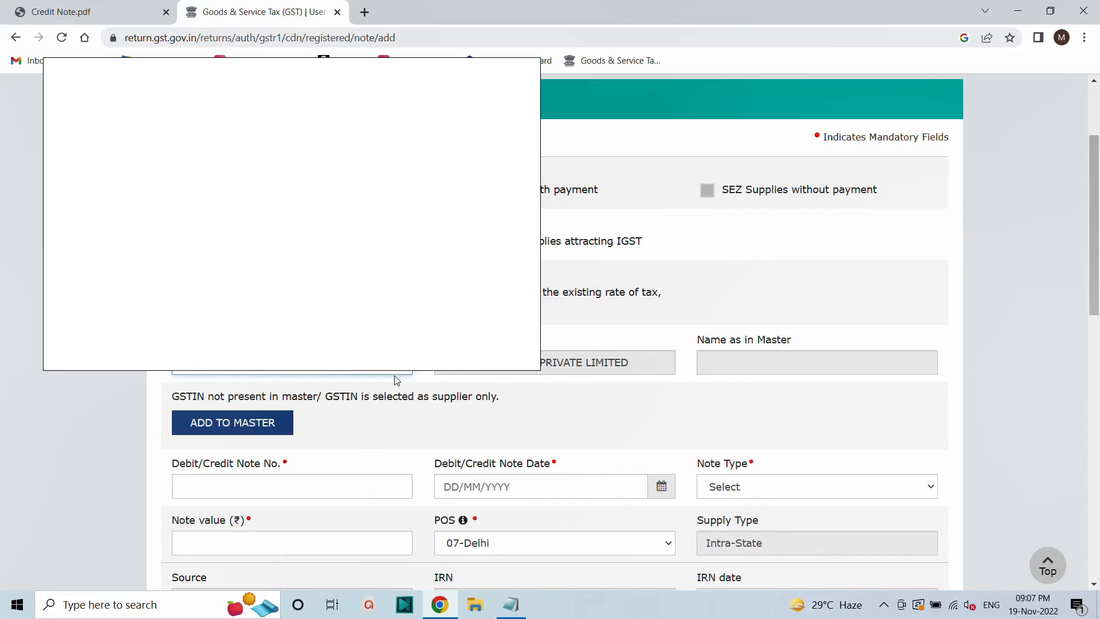
Step: Copy the credit note number from Credit Note.pdf into the form's Debit/Credit Note No. field
left_click(215, 485)
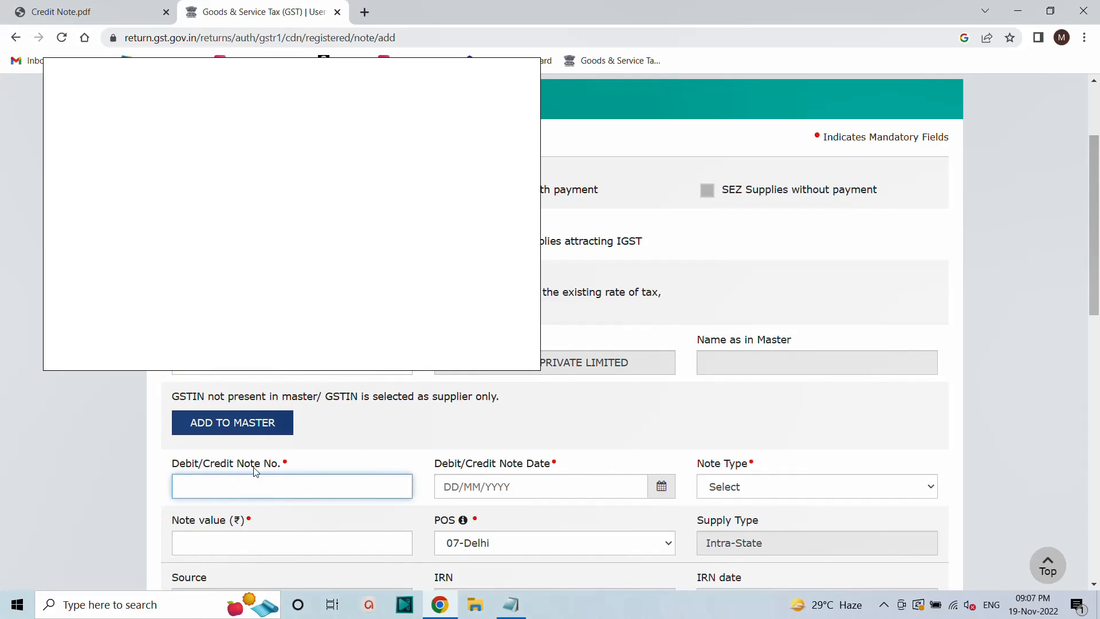
left_click(115, 11)
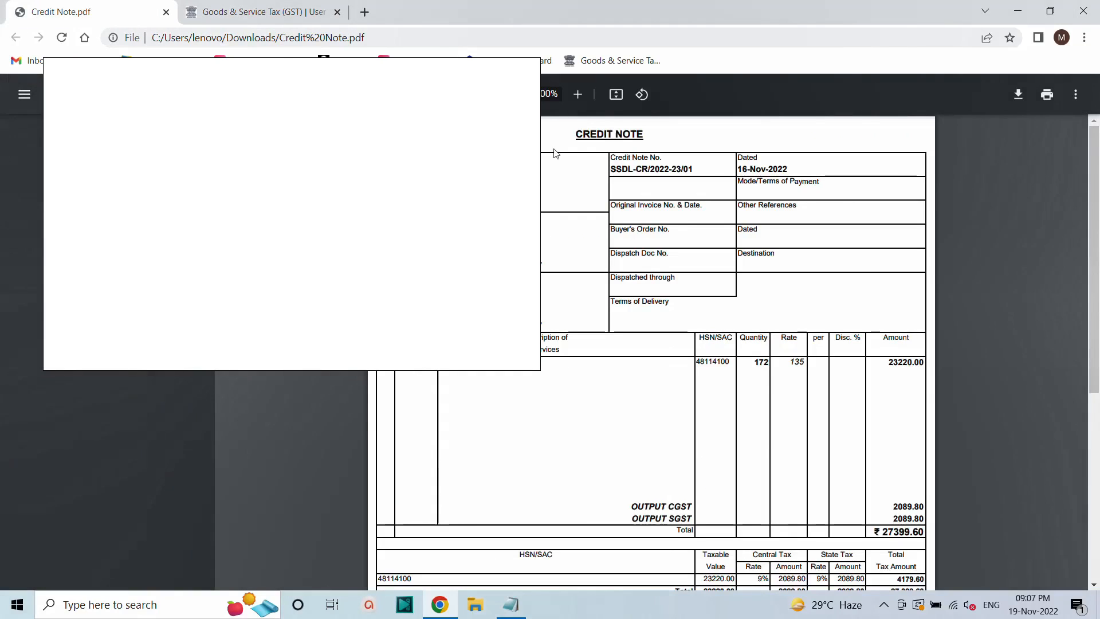
left_click_drag(693, 169, 614, 170)
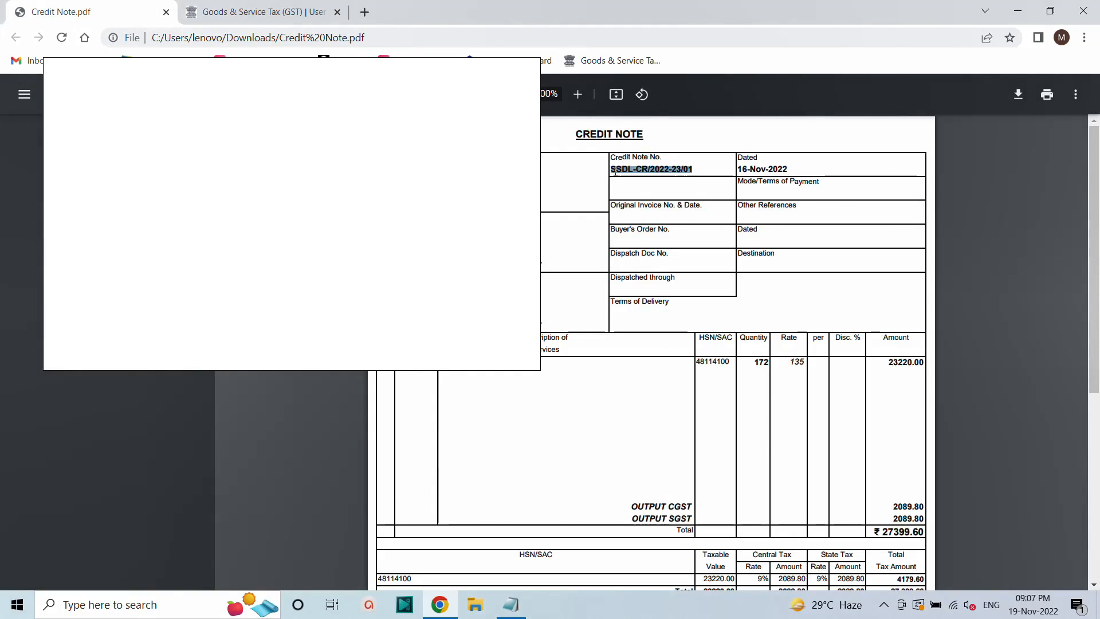
right_click(613, 170)
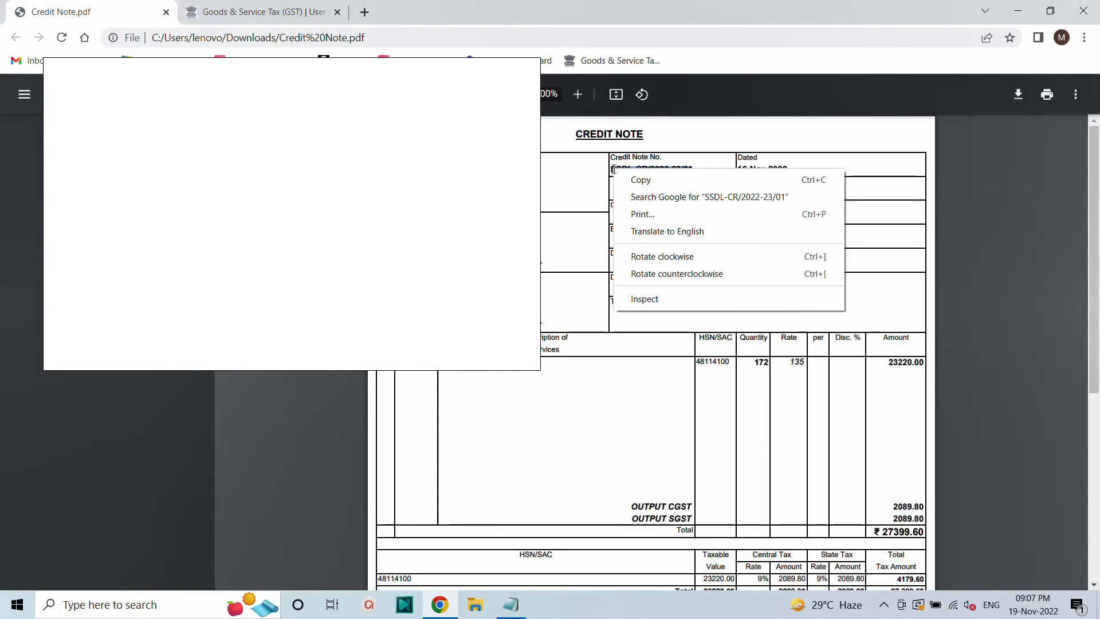
left_click(635, 183)
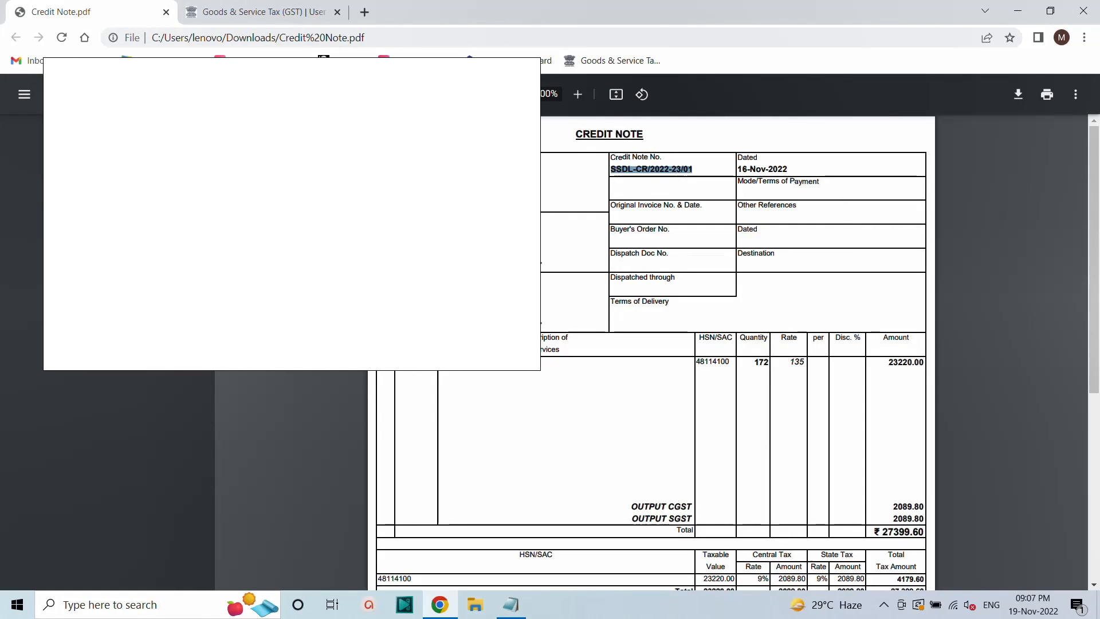
left_click(262, 11)
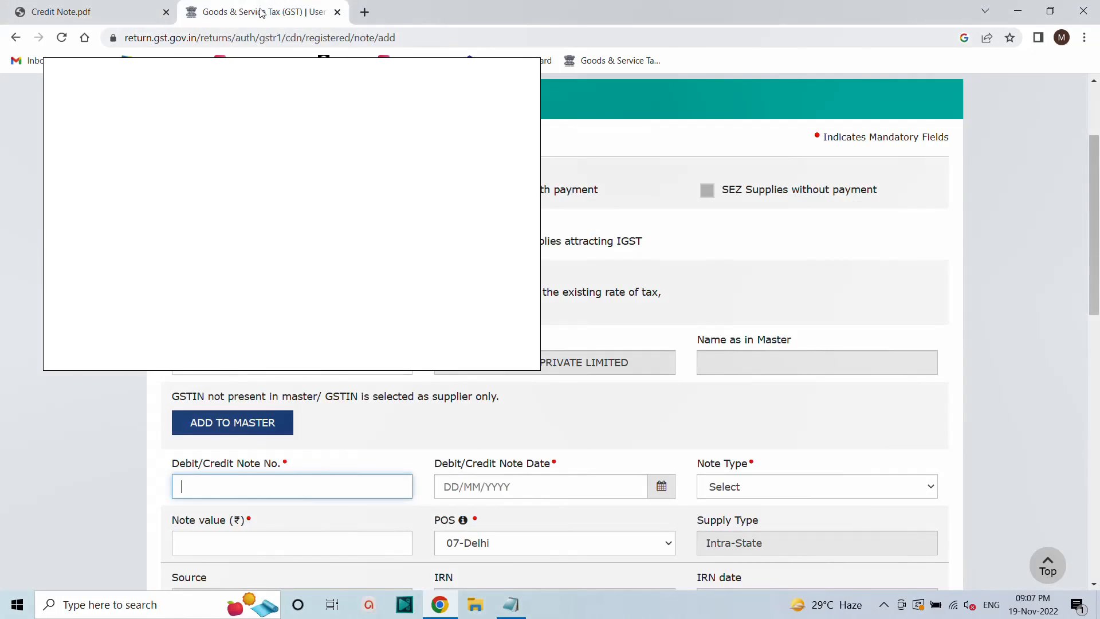
right_click(203, 479)
left_click(269, 383)
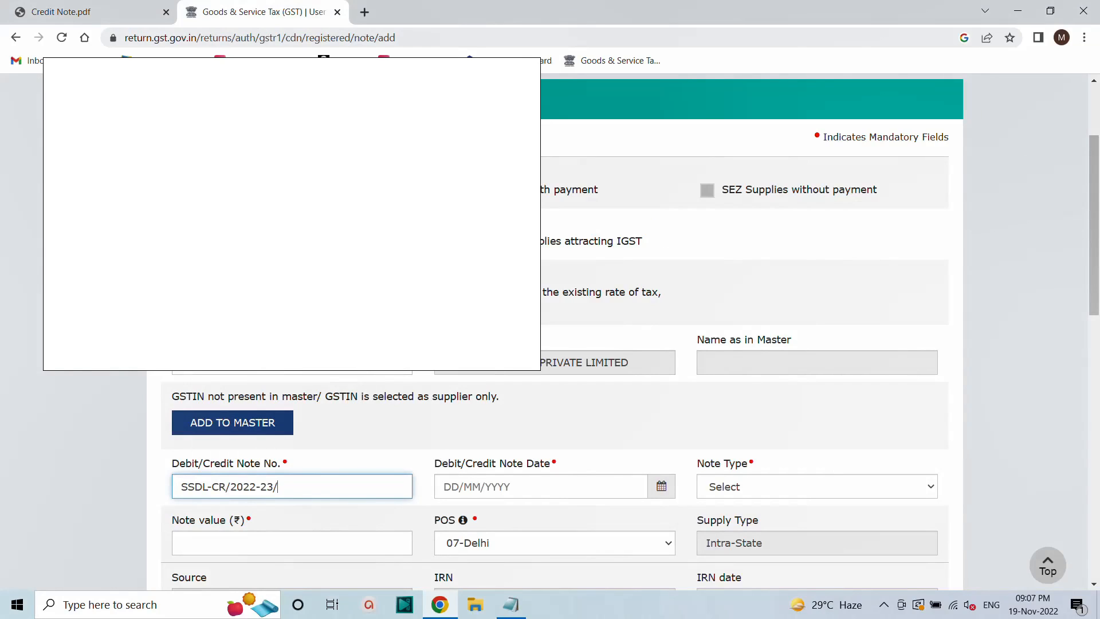
Step: Rewrite the Debit/Credit Note No. in the form as CR/2022-23/01, checking it against Credit Note.pdf
key("BackSpace")
left_click(103, 11)
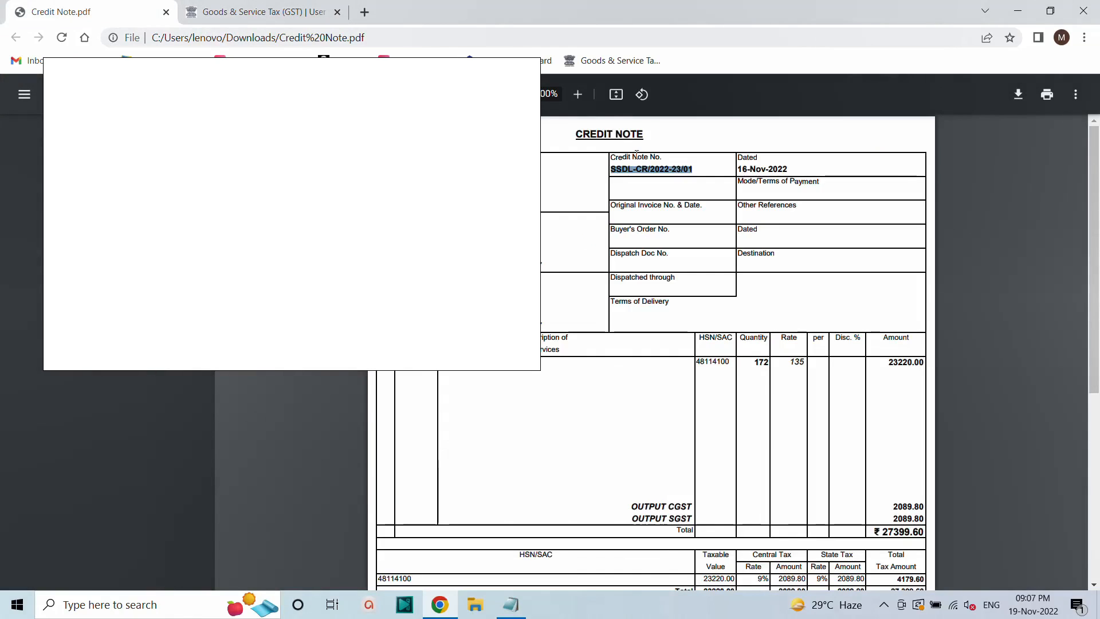
left_click(263, 6)
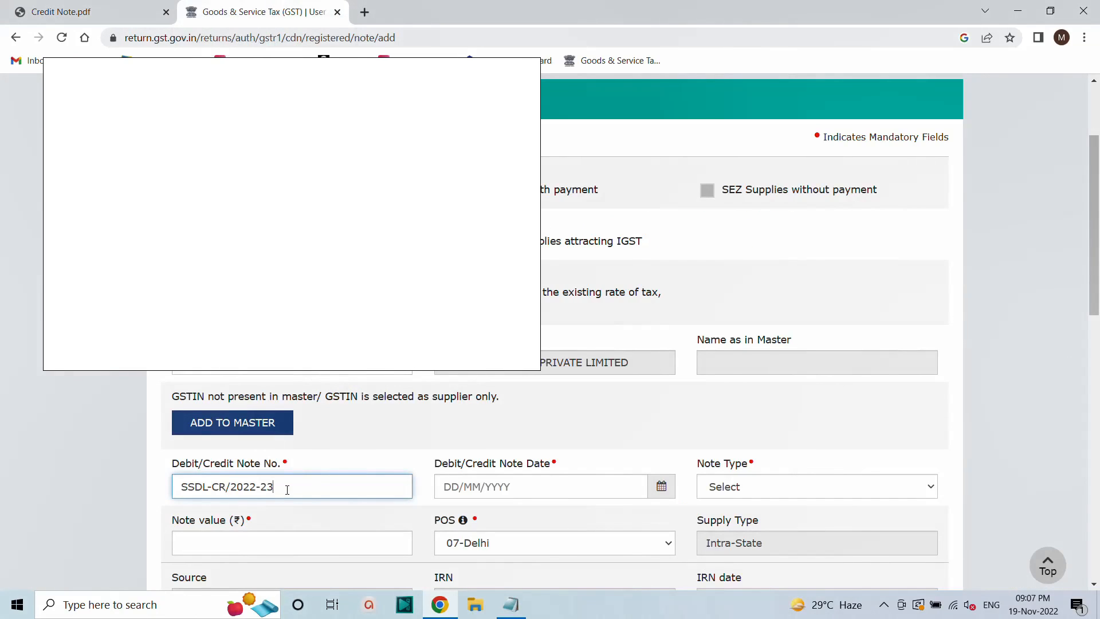
double_click(297, 484)
left_click(293, 482)
type("/")
left_click(211, 487)
key("BackSpace")
key("BackSpace")
key("BackSpace")
key("BackSpace")
key("BackSpace")
type("01")
Step: Set the Debit/Credit Note Date to 16/11/2022, as on Credit Note.pdf, and the Note Type to Credit
left_click(453, 486)
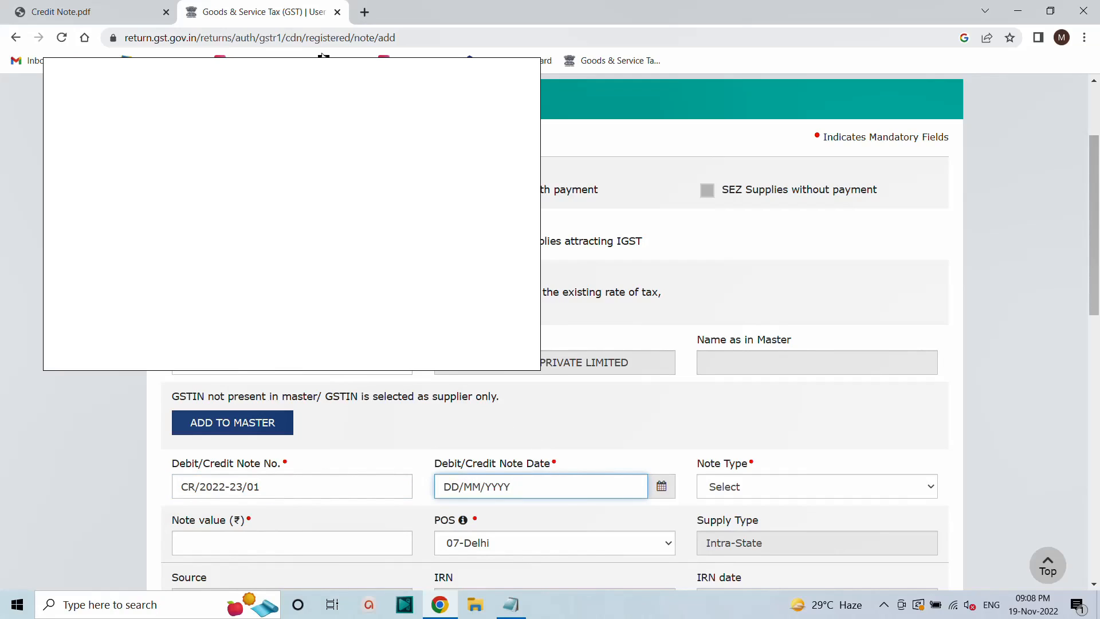
left_click(86, 13)
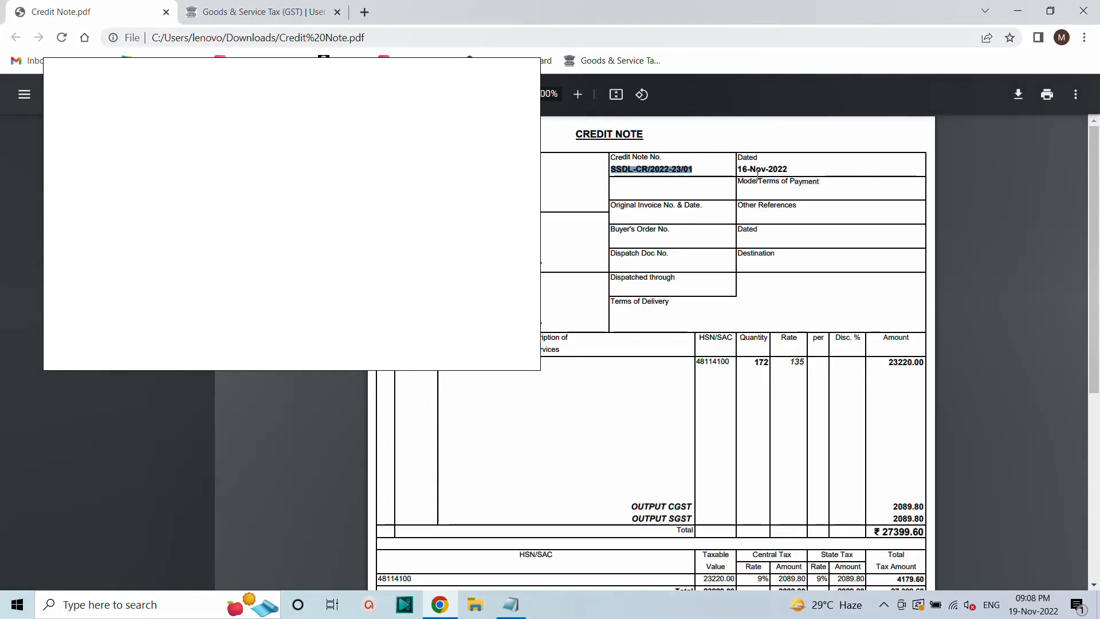
left_click(258, 12)
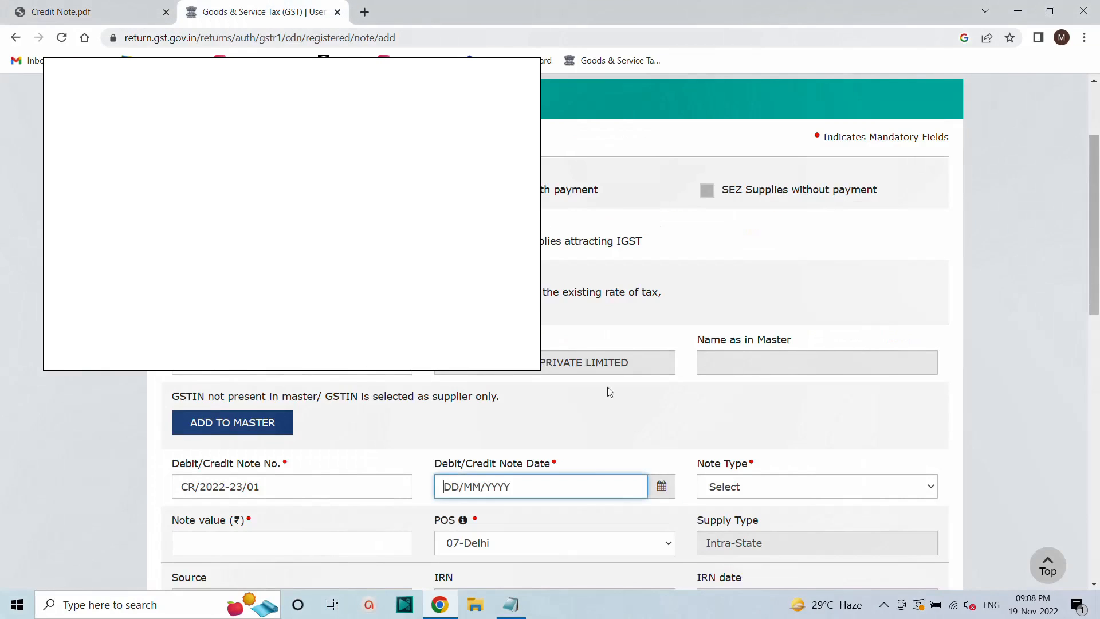
left_click(662, 490)
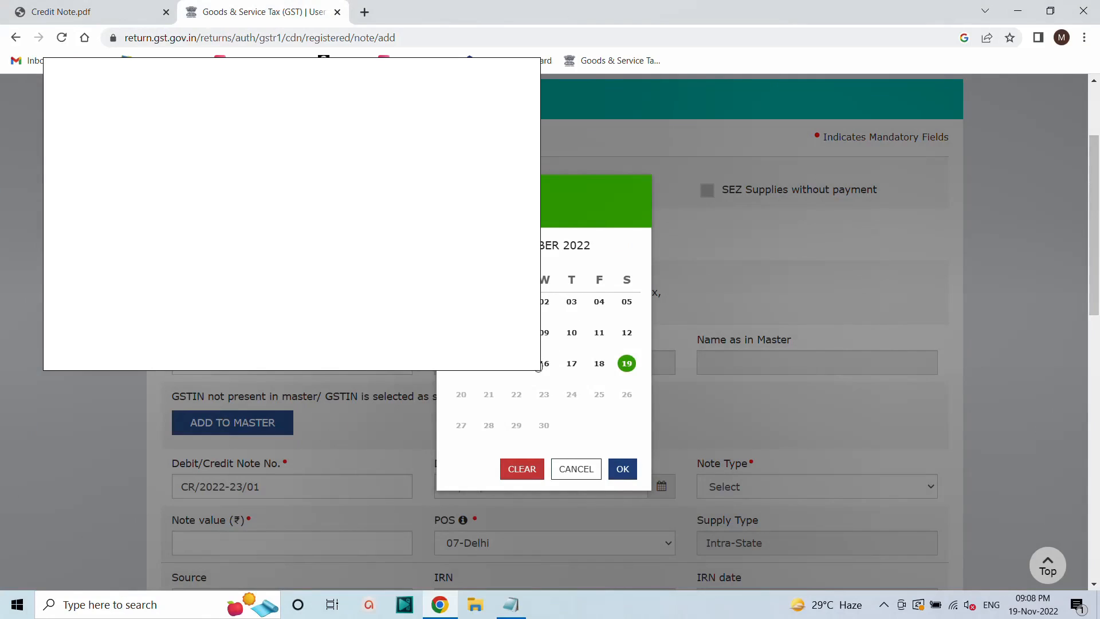
left_click(541, 364)
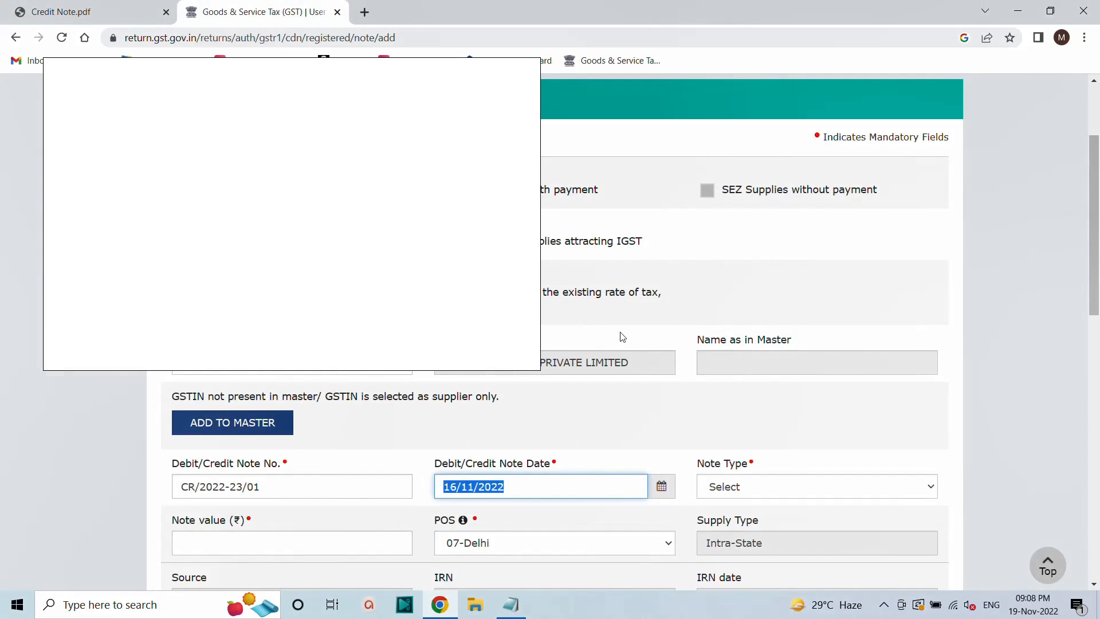
scroll(623, 338, "down", 2)
left_click(743, 341)
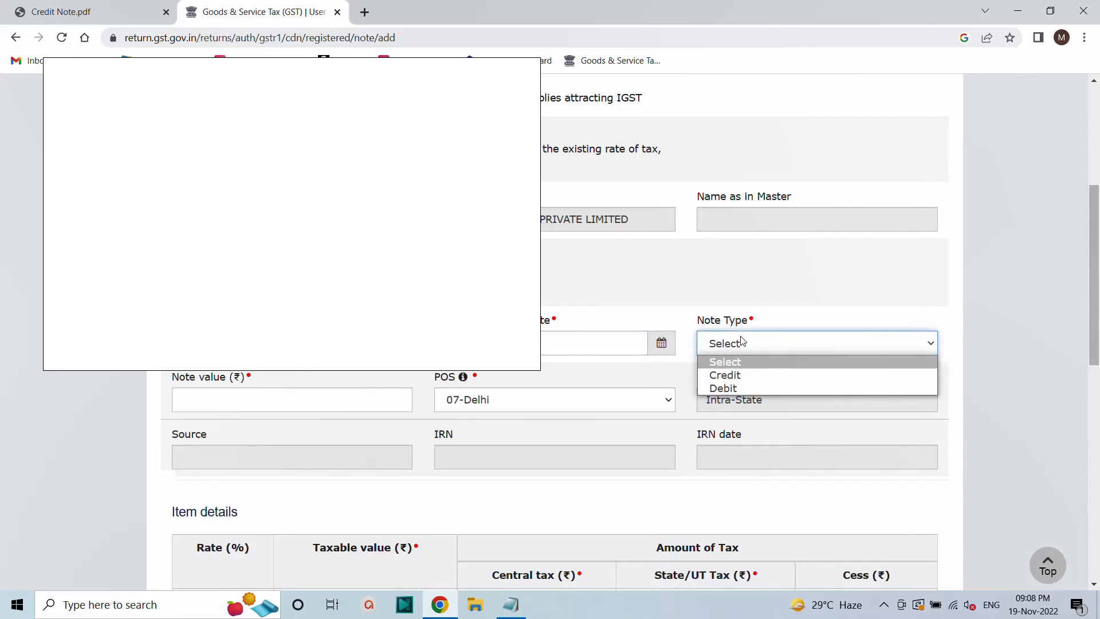
left_click(745, 376)
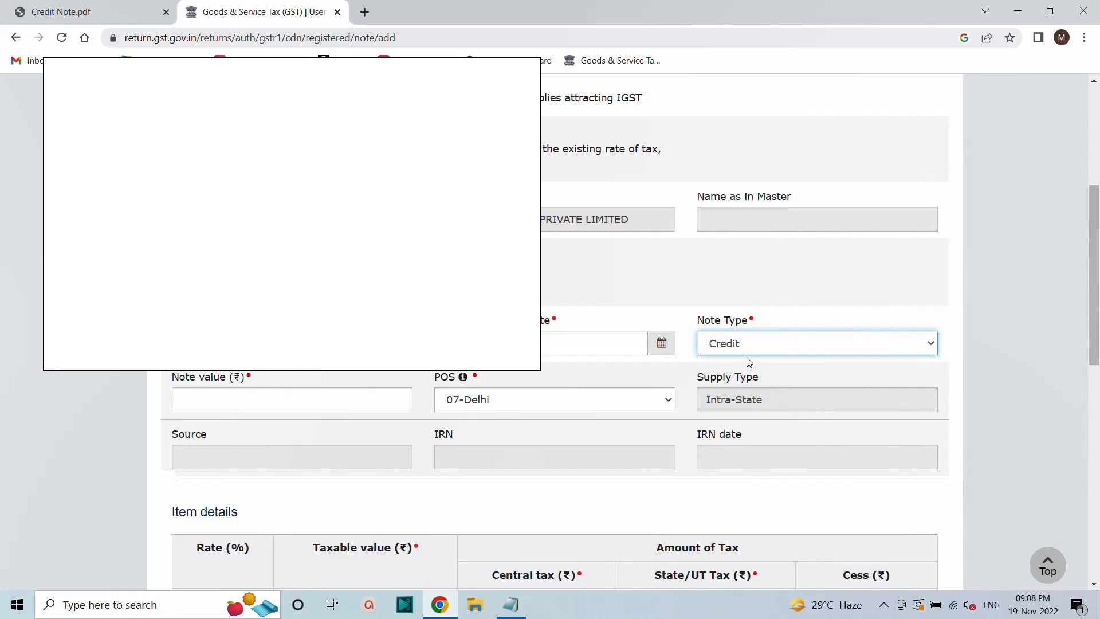
Step: Enter the total from Credit Note.pdf, 27,399.60, as the note value and check it against the PDF
left_click(201, 400)
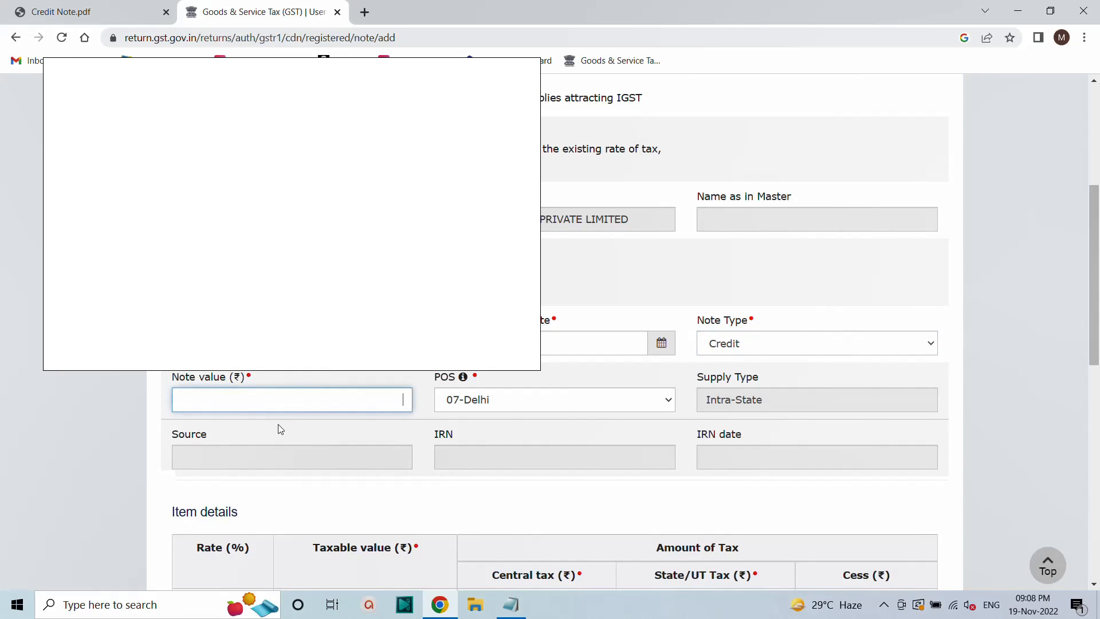
left_click(60, 11)
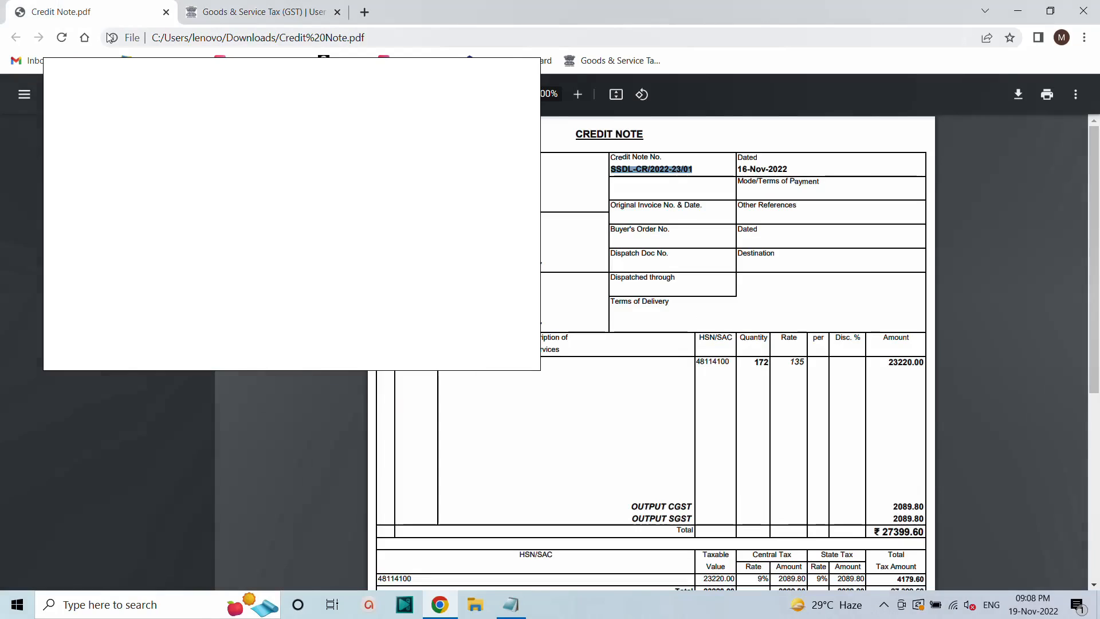
left_click_drag(874, 533, 928, 533)
left_click(976, 538)
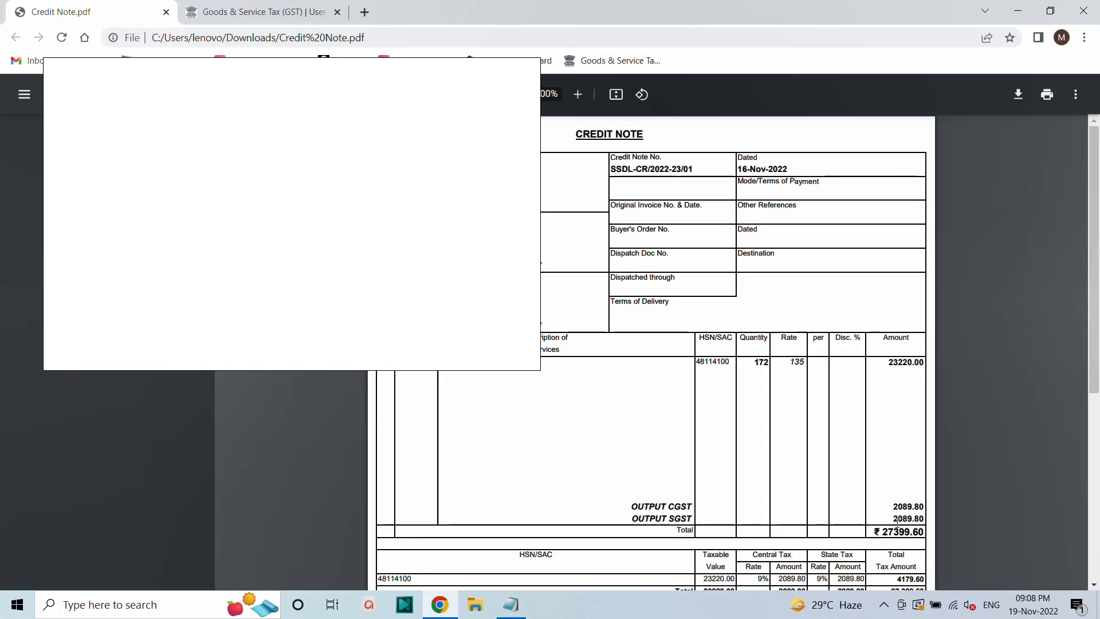
left_click(257, 11)
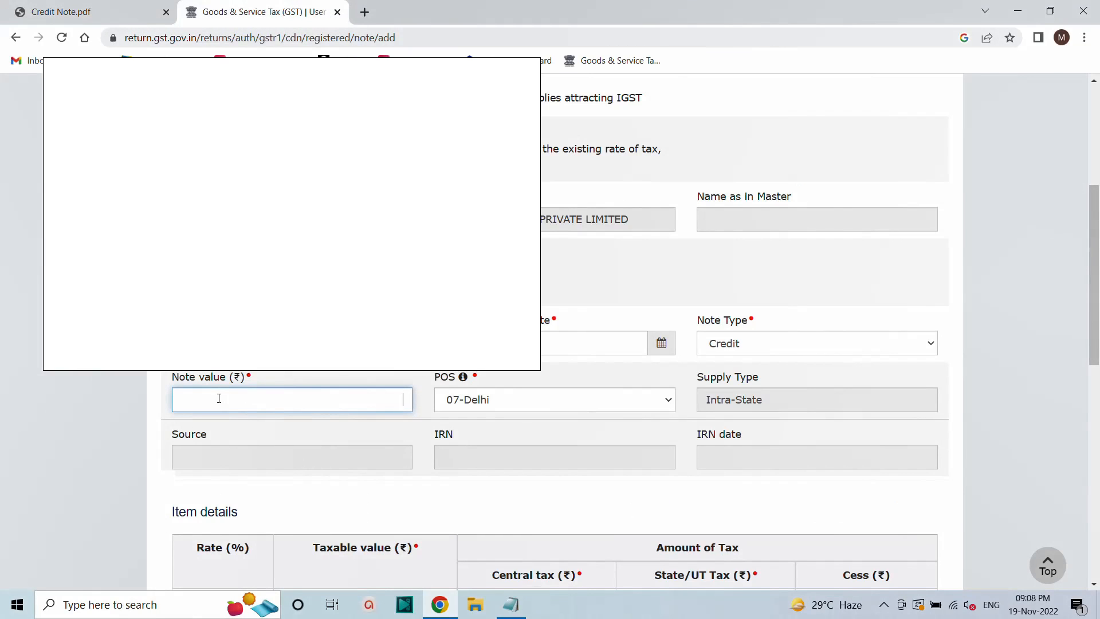
type("27399.60")
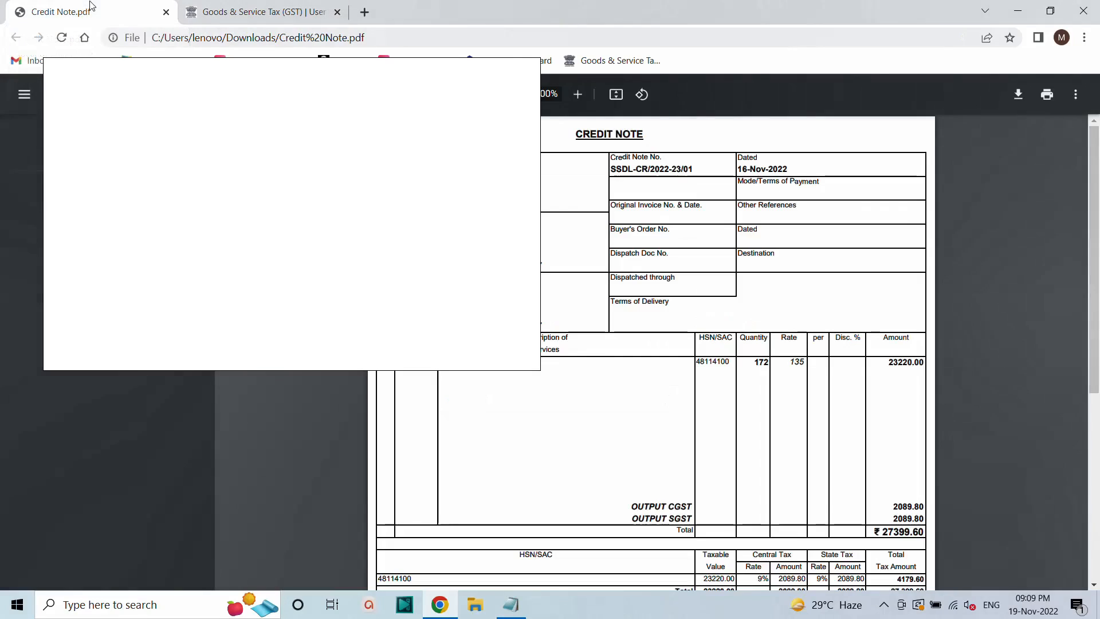
left_click(91, 7)
left_click(255, 11)
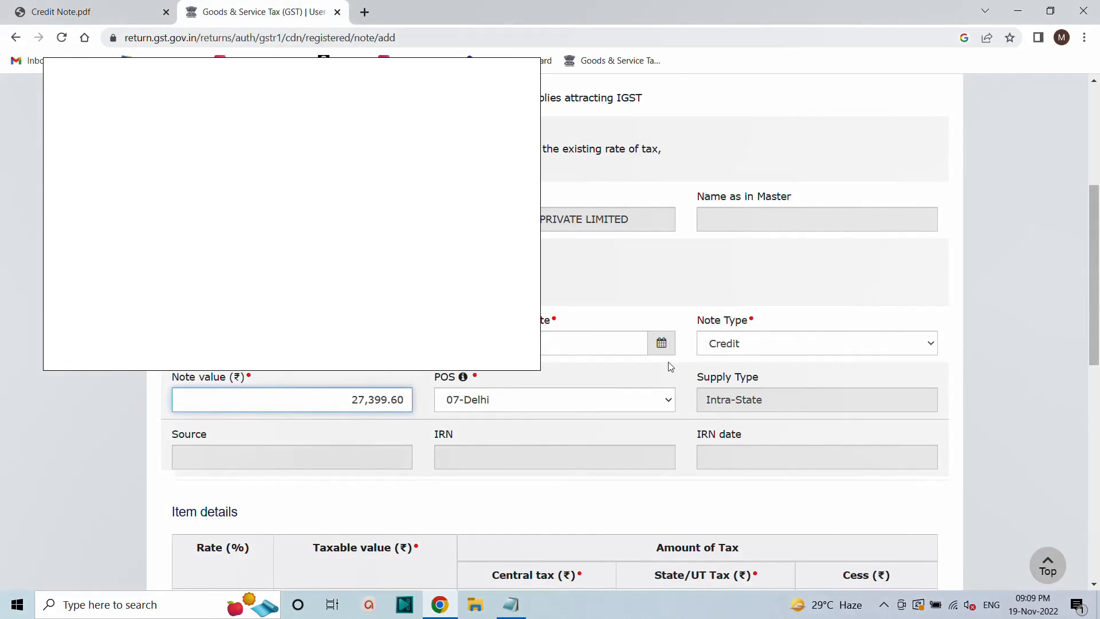
Step: Enter the taxable value 23220 from Credit Note.pdf in the 18% rate row of the item details
scroll(542, 367, "down", 1)
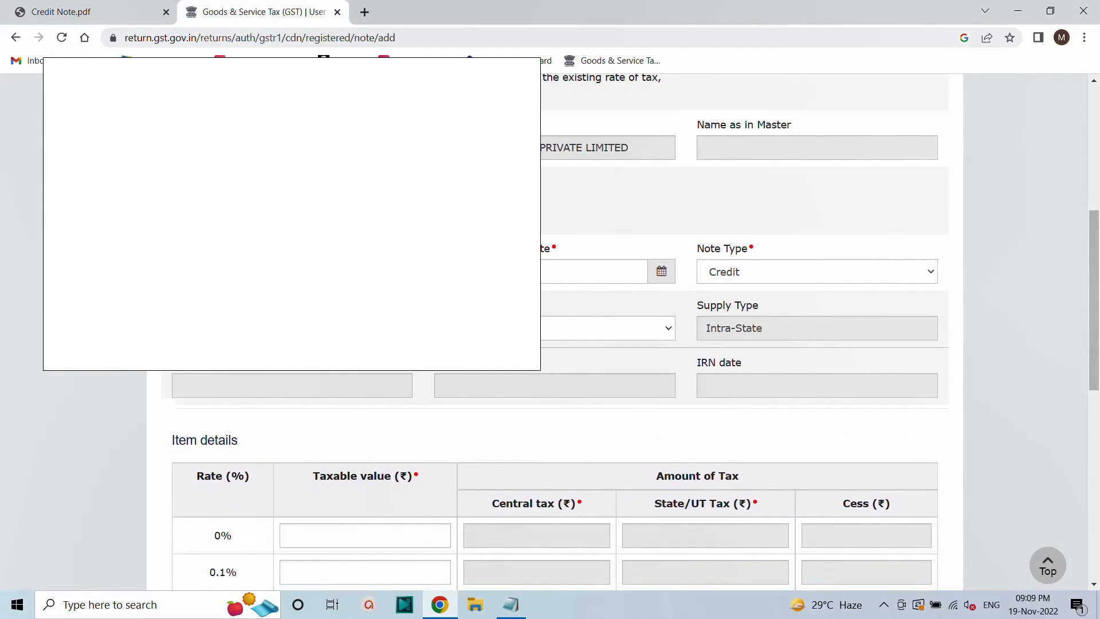
scroll(739, 332, "down", 7)
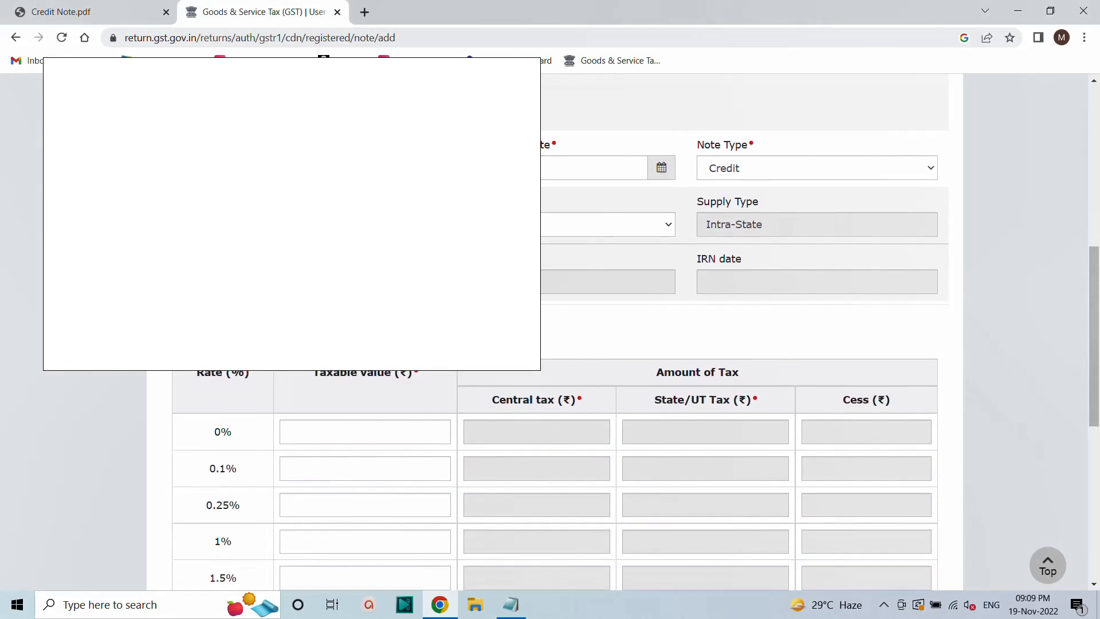
scroll(420, 434, "down", 1)
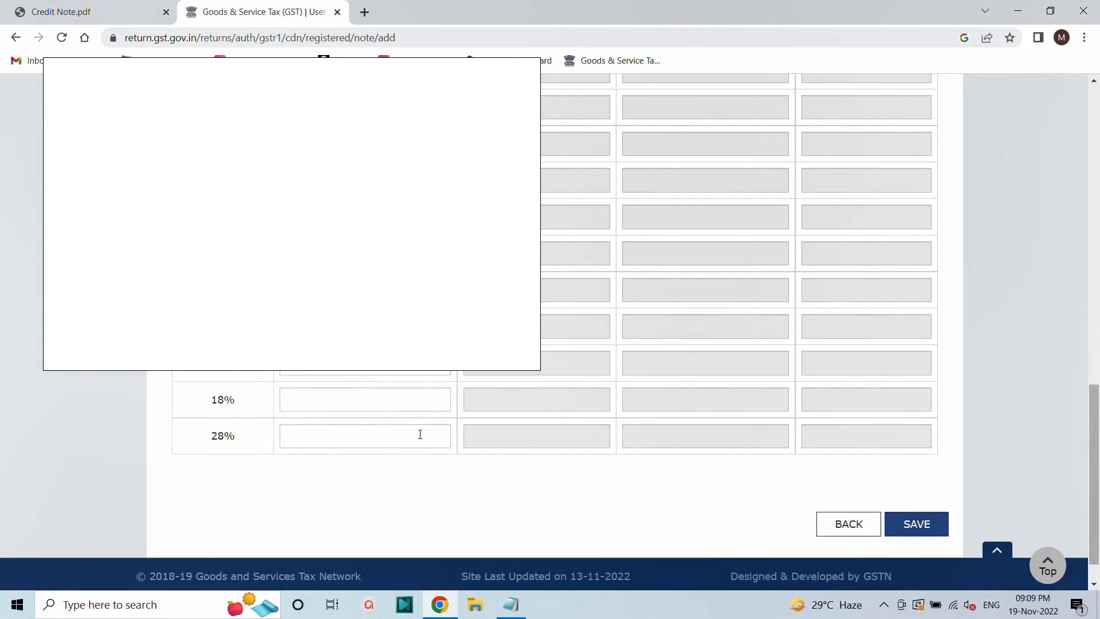
left_click(362, 392)
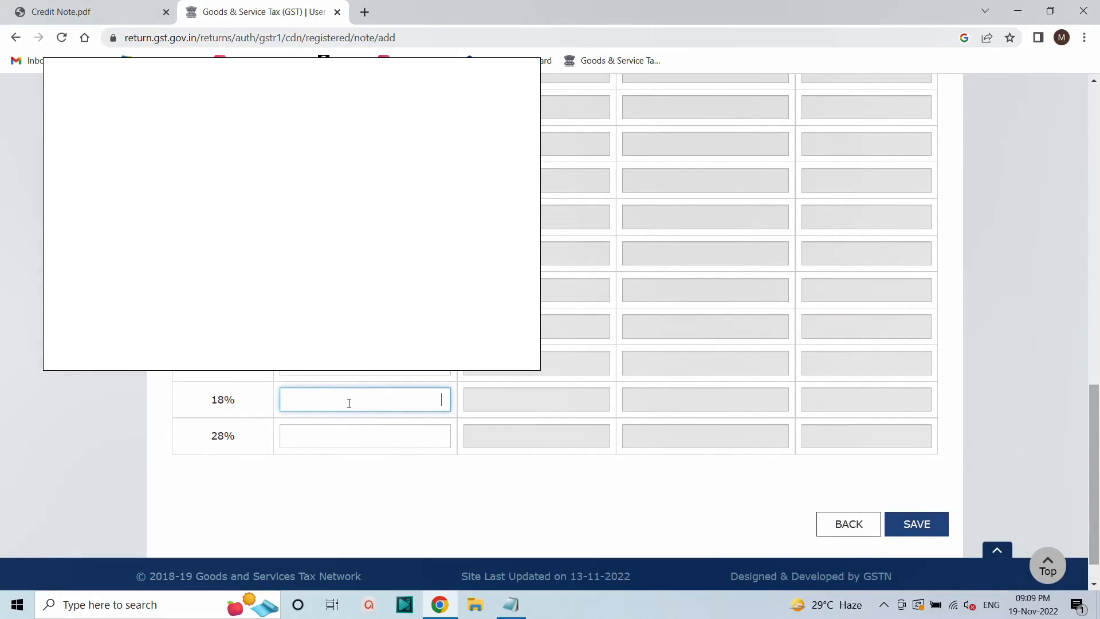
left_click(91, 12)
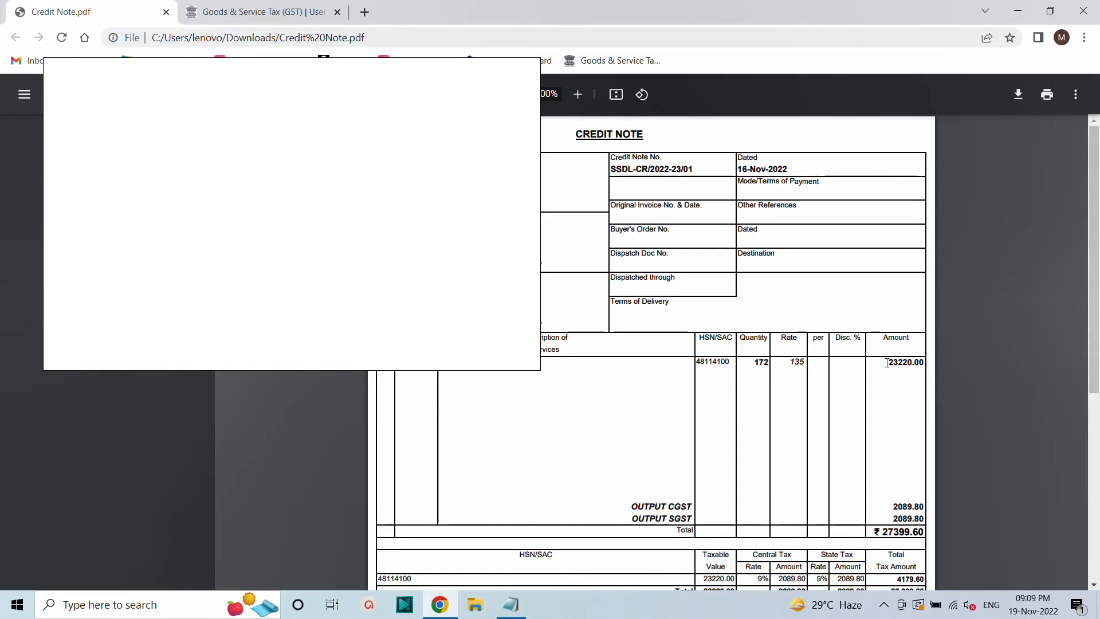
left_click_drag(887, 363, 929, 395)
left_click(275, 17)
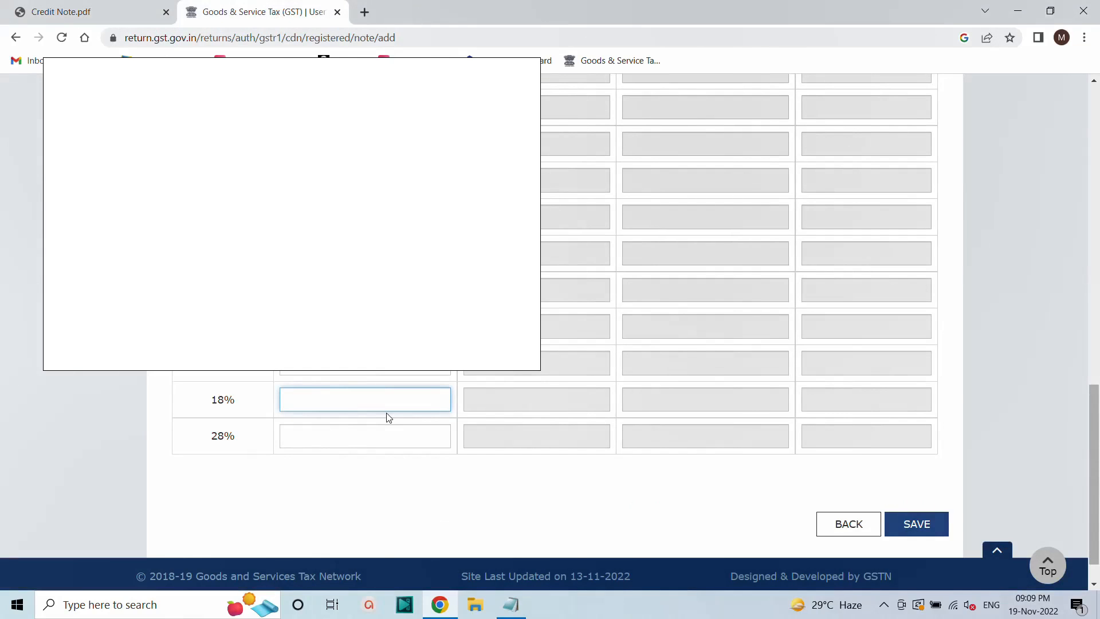
type("23220")
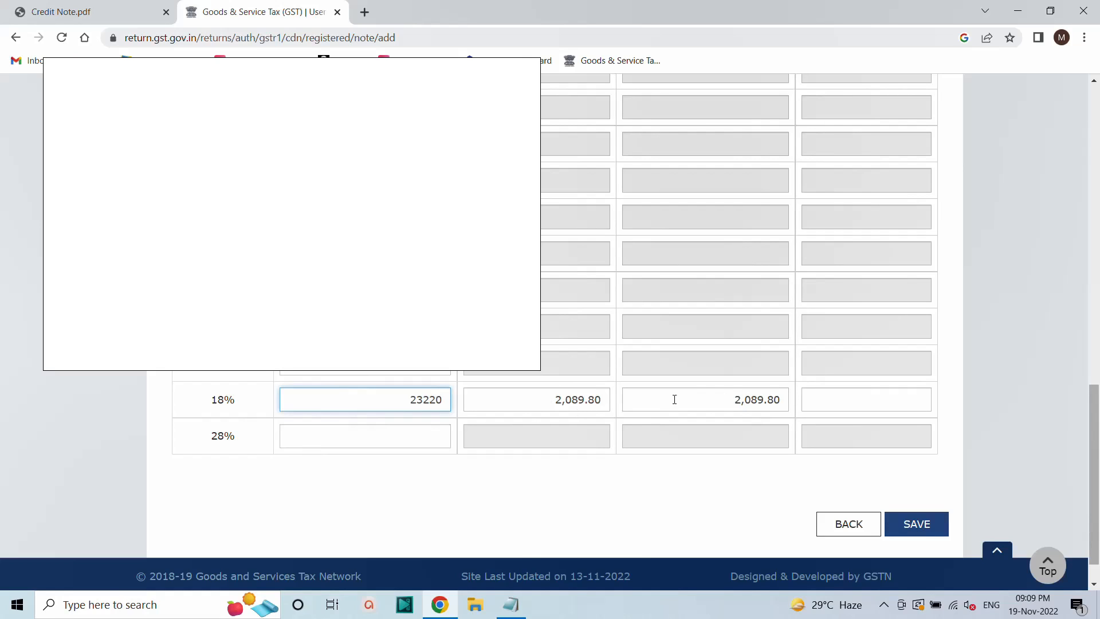
Step: Compare the calculated central and state tax with Credit Note.pdf, and save the credit note record
left_click(92, 13)
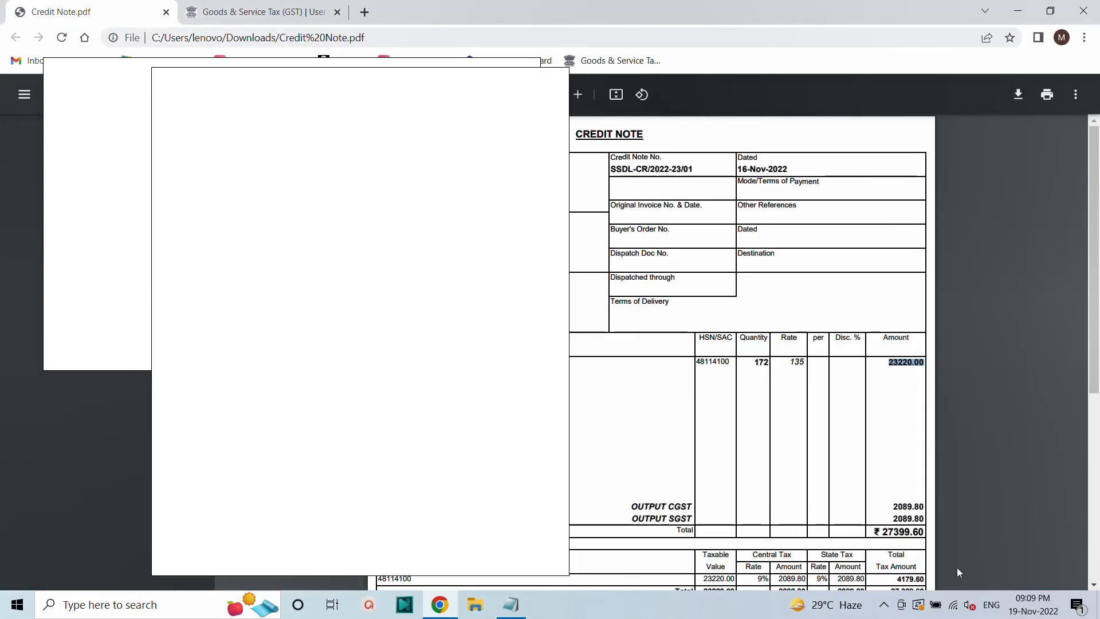
left_click_drag(890, 508, 926, 509)
left_click(264, 12)
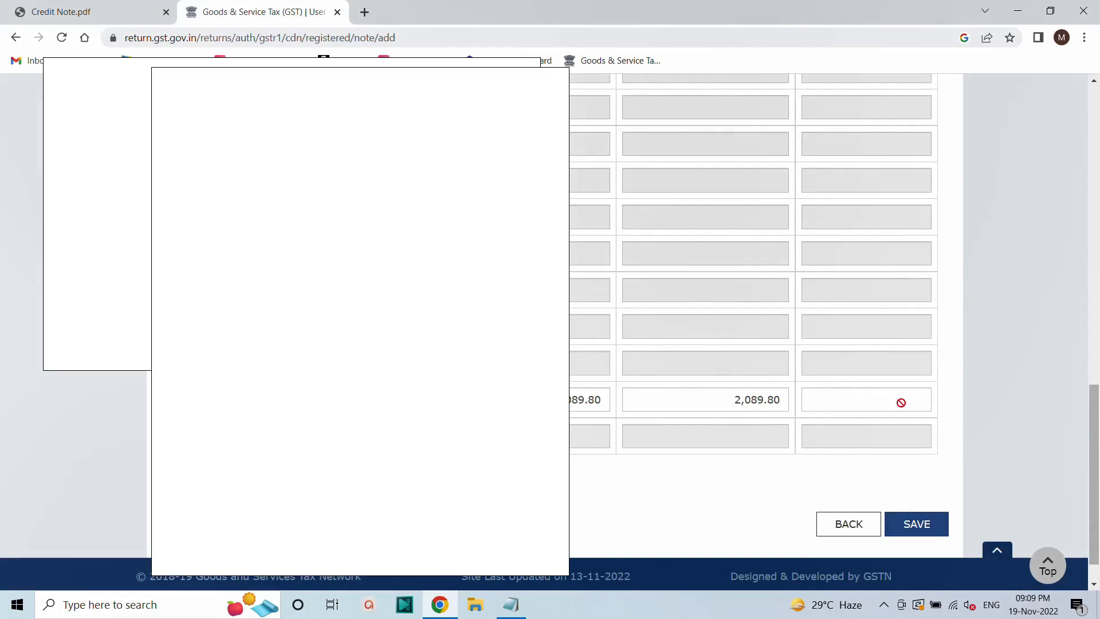
left_click(913, 525)
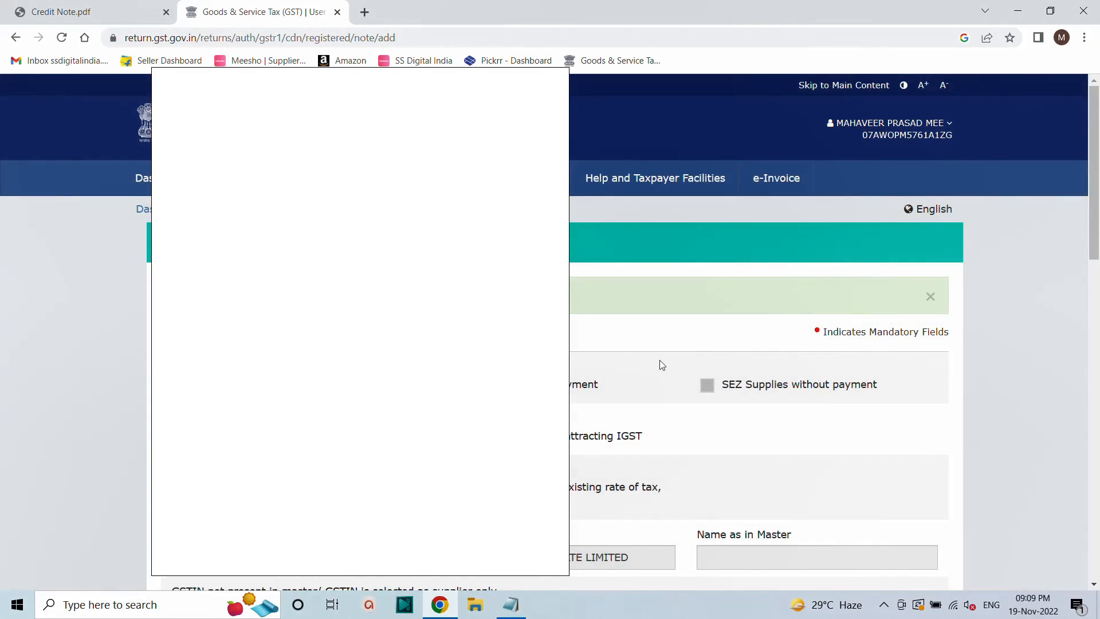
Step: Return from the note form to the GSTR-1 overview and check the 9B - Credit / Debit Notes (Registered) record count
scroll(602, 312, "down", 4)
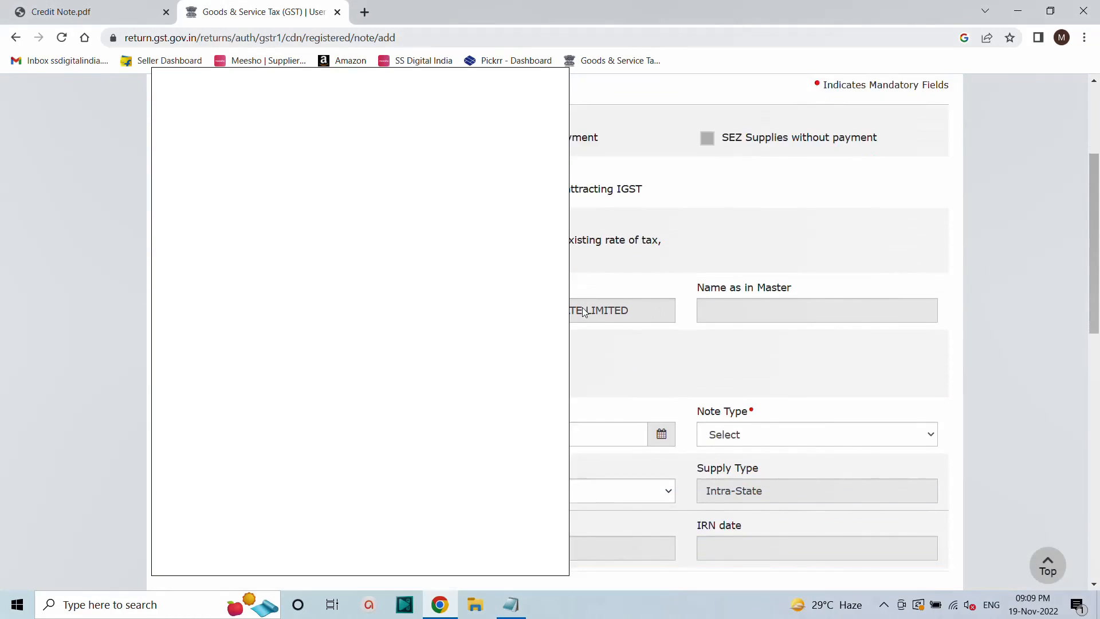
scroll(586, 311, "down", 10)
left_click(849, 487)
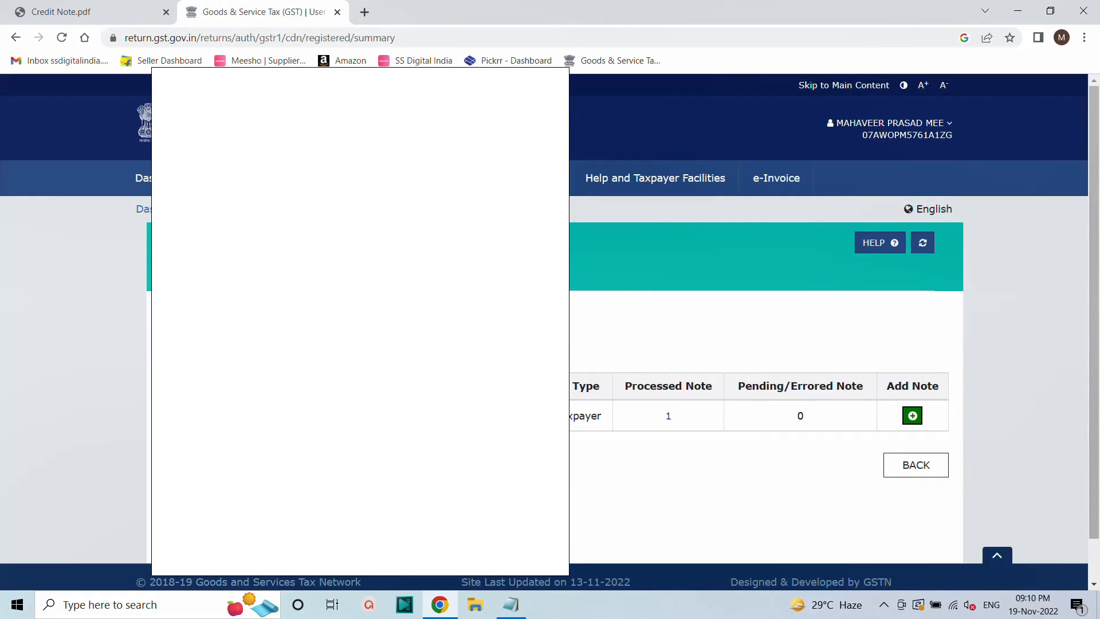
left_click(912, 466)
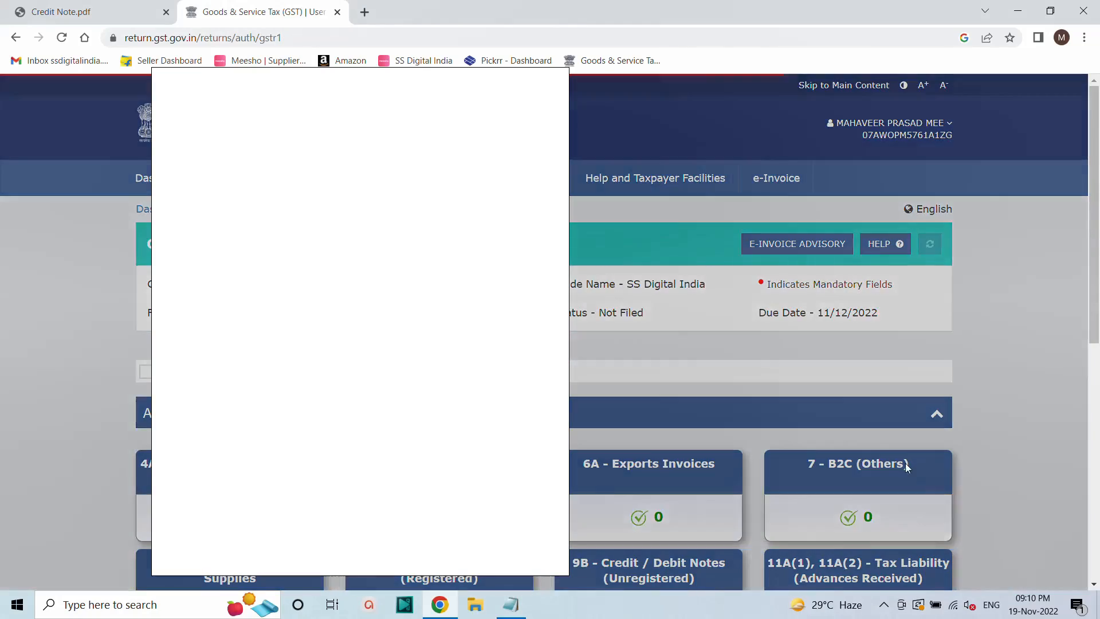
scroll(585, 421, "down", 4)
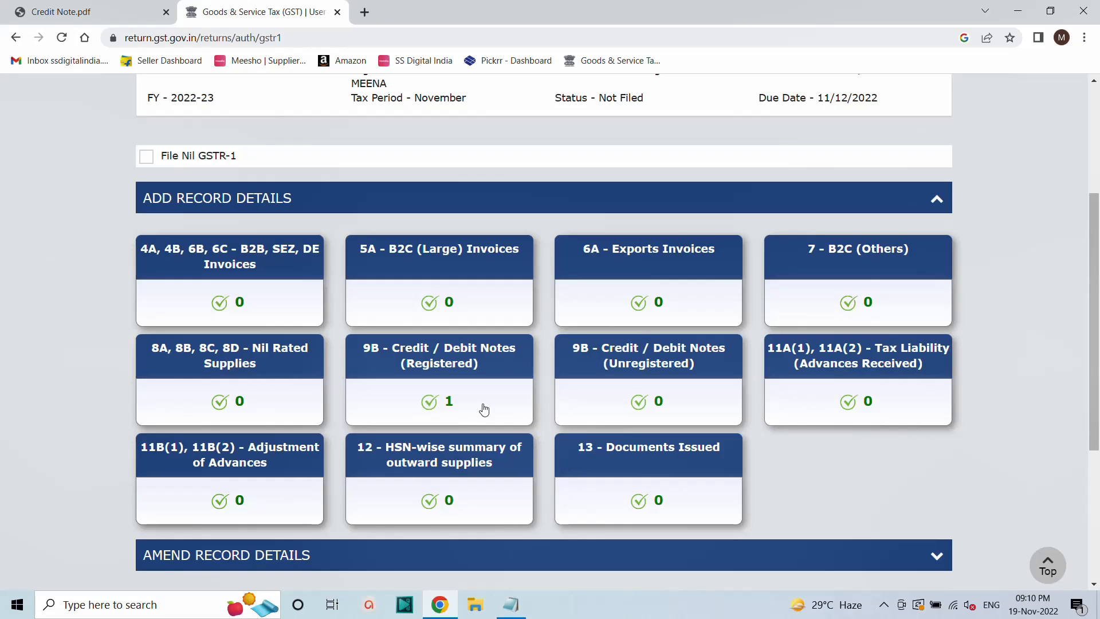
Step: Open the Electronic Credit Ledger and check the month and the ITC balance shown there
scroll(489, 384, "up", 4)
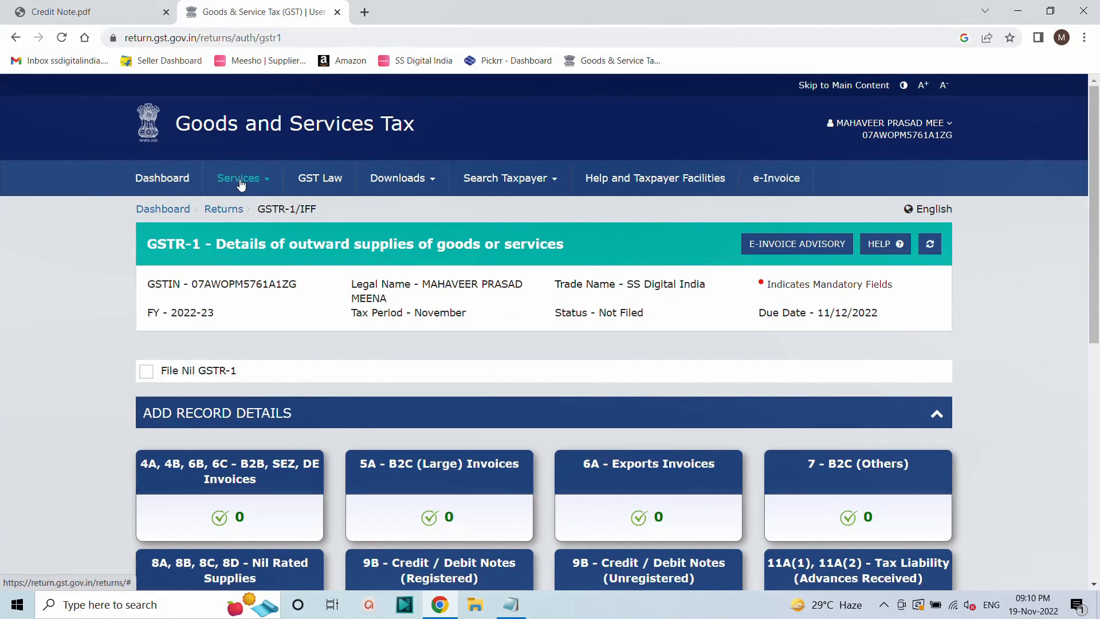
mouse_move(235, 179)
mouse_move(246, 225)
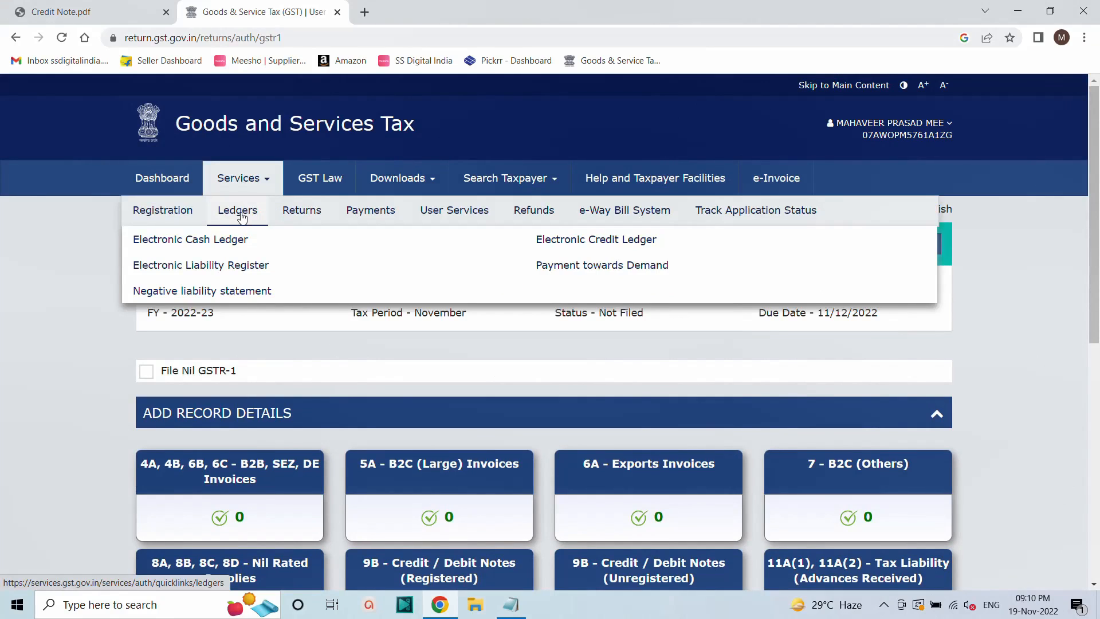
left_click(599, 239)
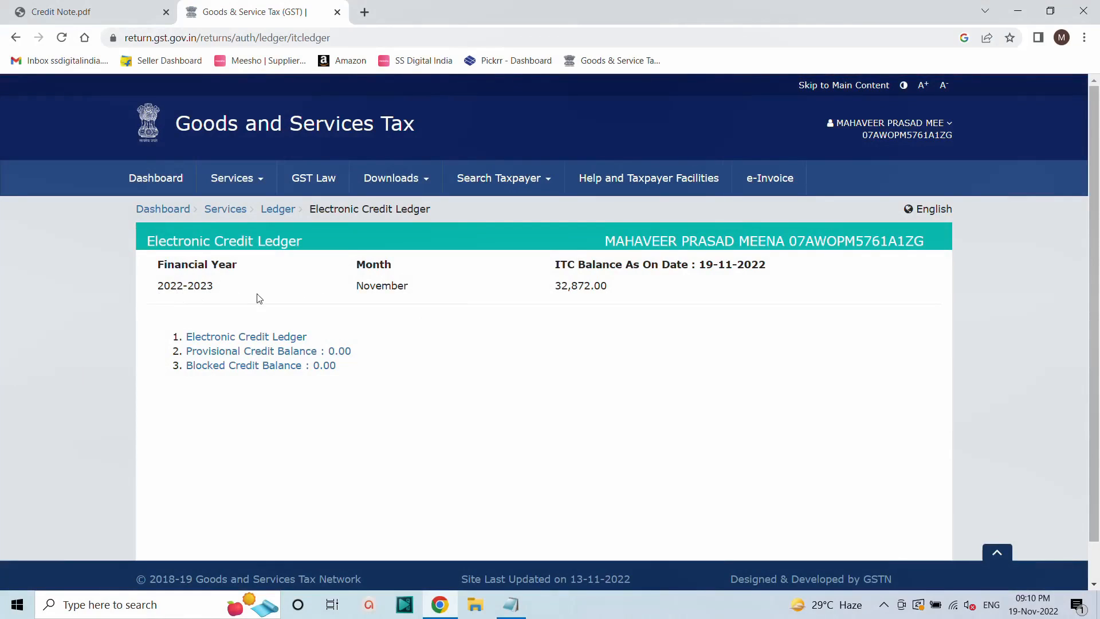
left_click_drag(352, 288, 429, 304)
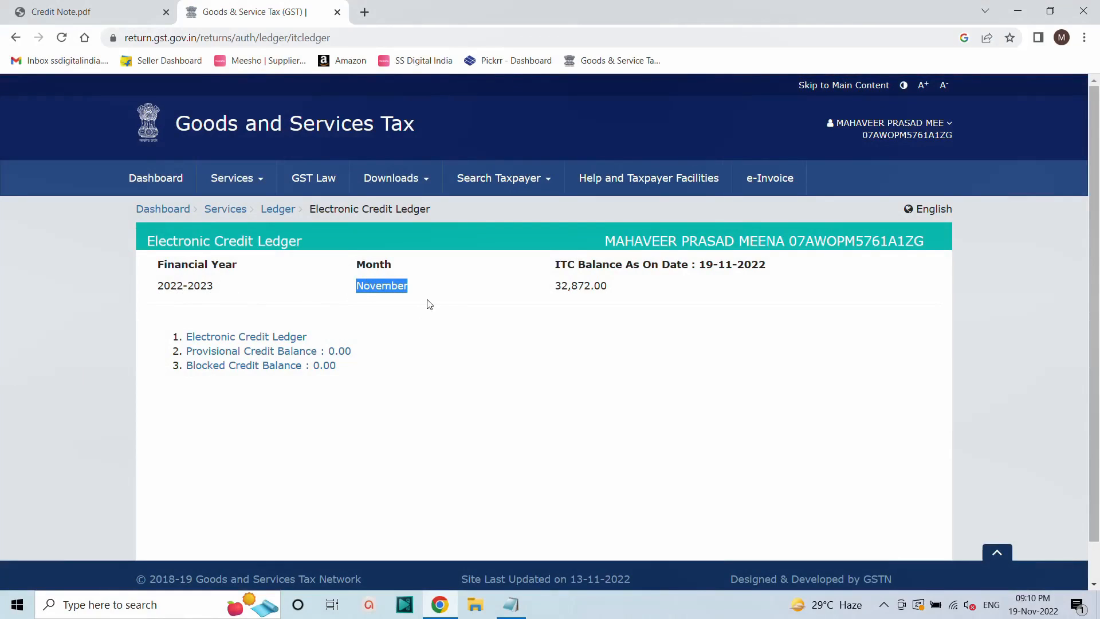
left_click(554, 290)
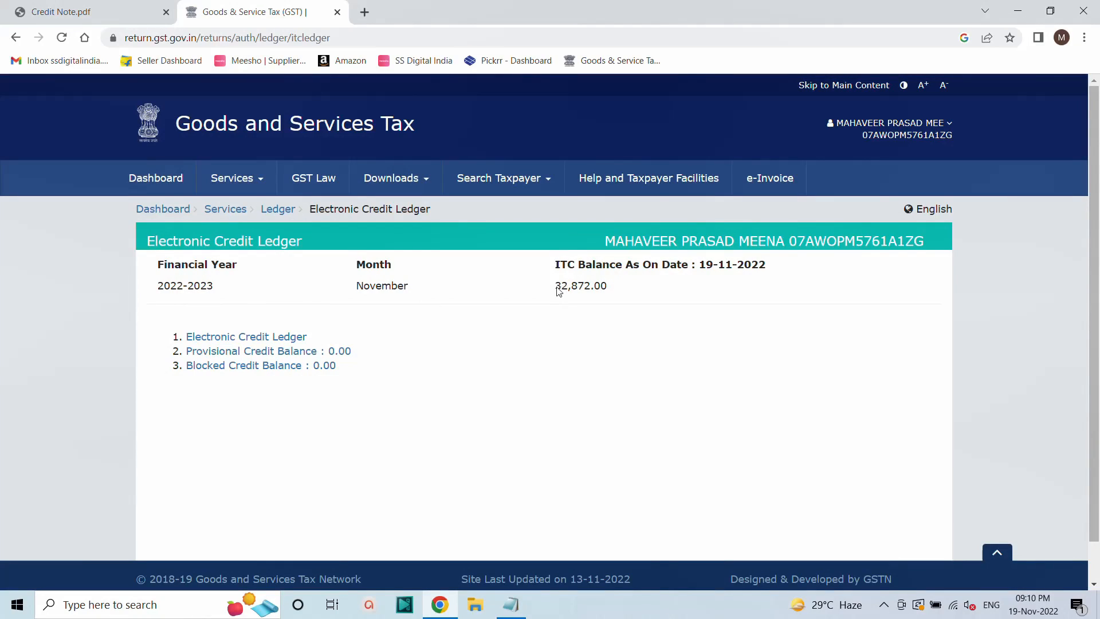
left_click_drag(559, 291, 611, 302)
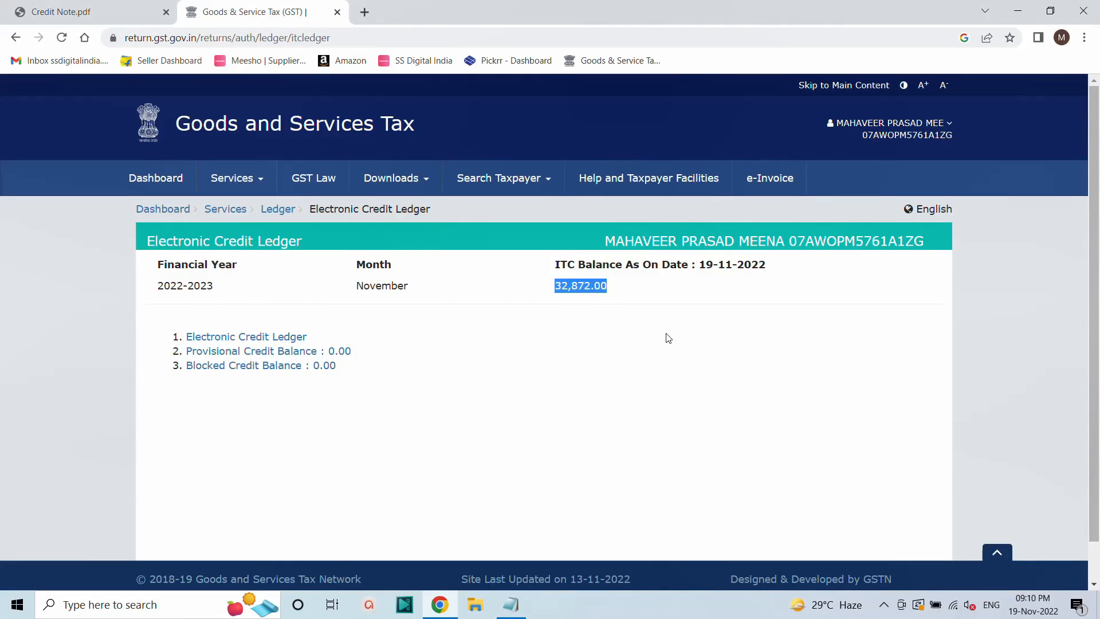